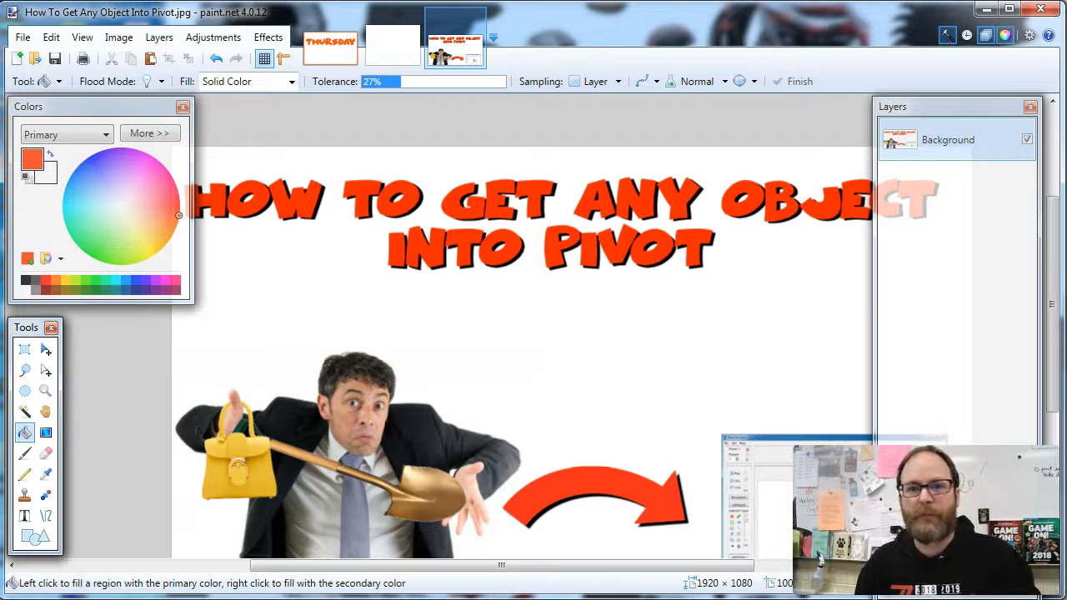
Switch to the browser and copy the enlarged Fox Proframe helmet image from the image search results.
key("alt+Tab")
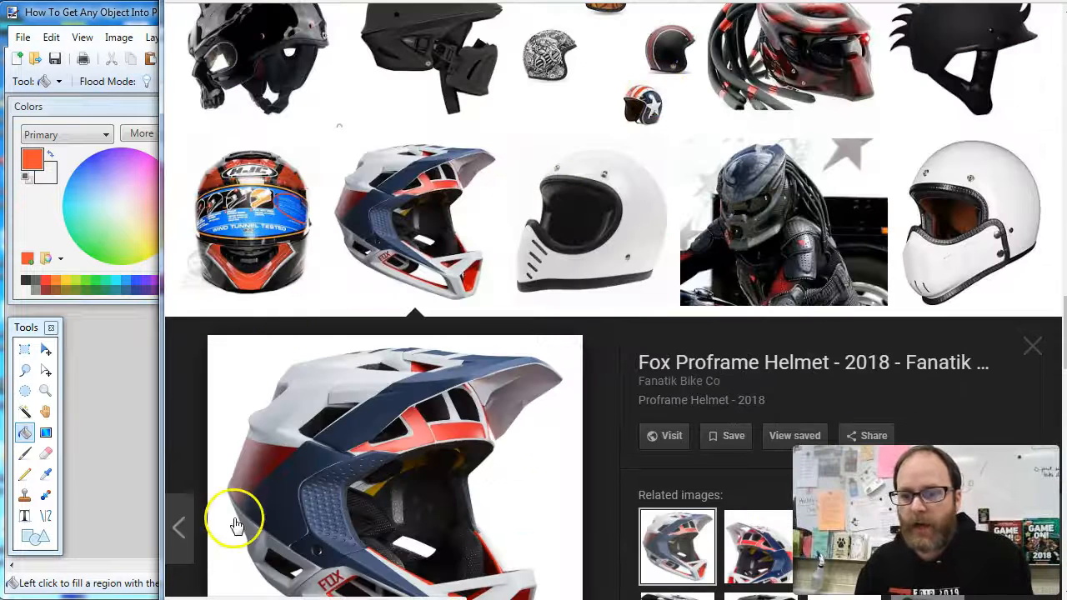
scroll(370, 446, "down", 1)
right_click(385, 413)
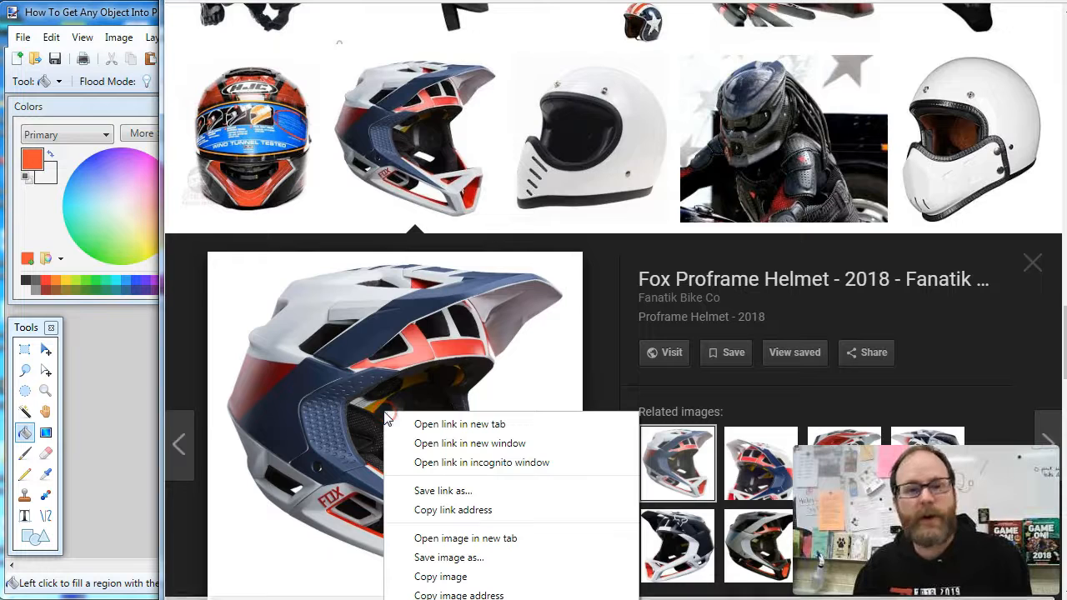
left_click(440, 575)
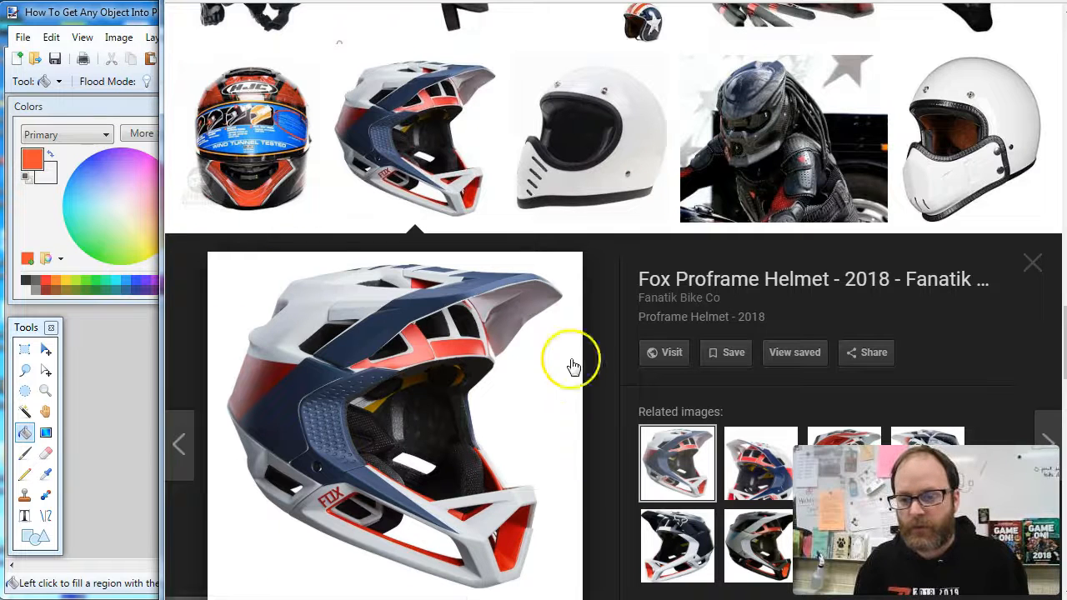
Switch to paint.net, create a new 888 × 828 pixel image and paste the copied helmet picture into it.
left_click(122, 18)
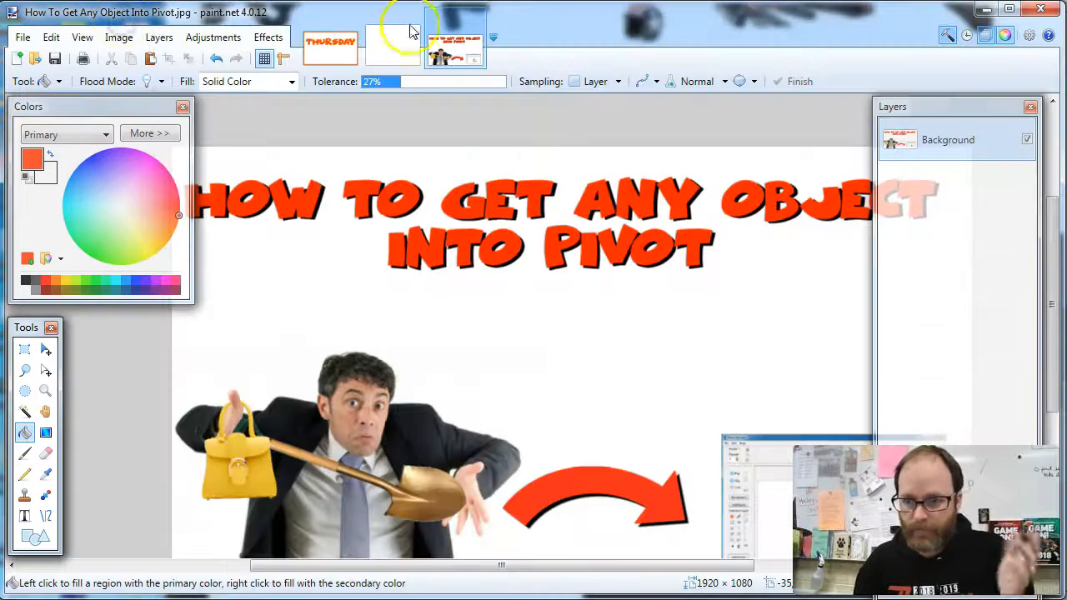
left_click(25, 38)
left_click(46, 57)
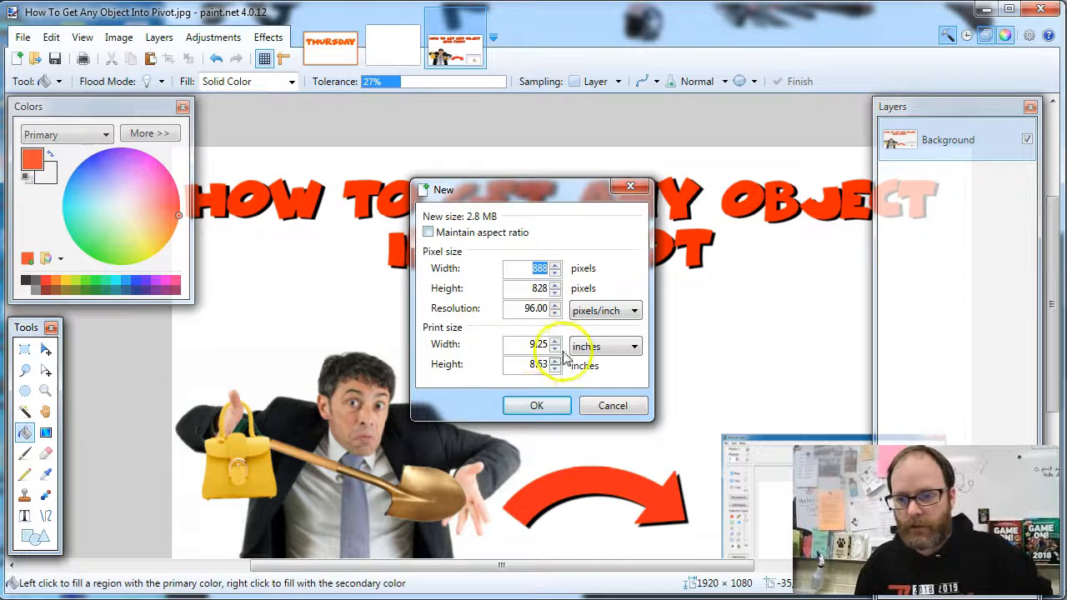
left_click(536, 406)
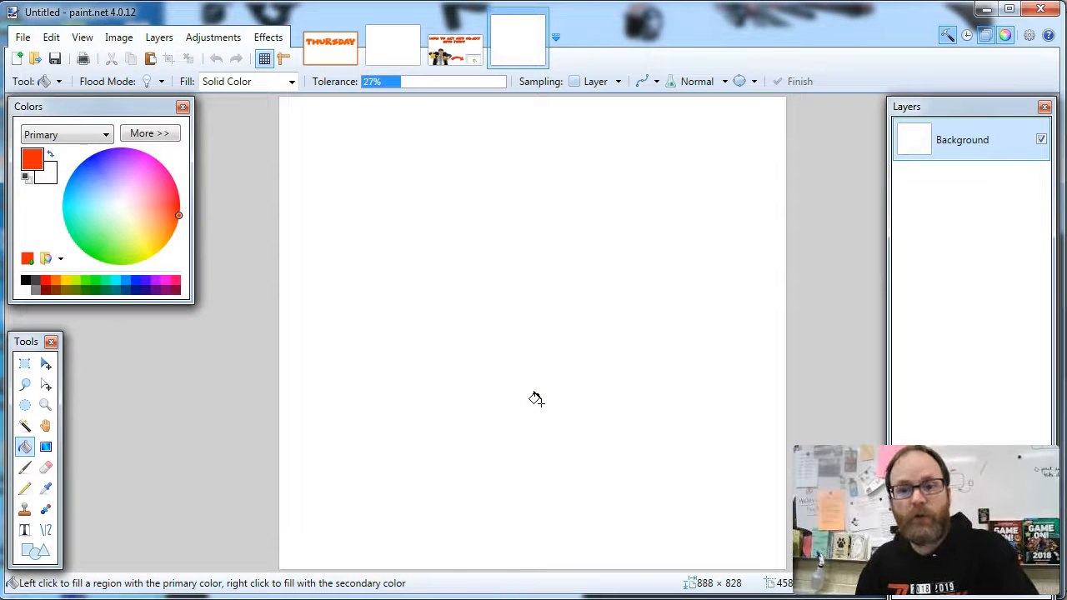
key("ctrl+v")
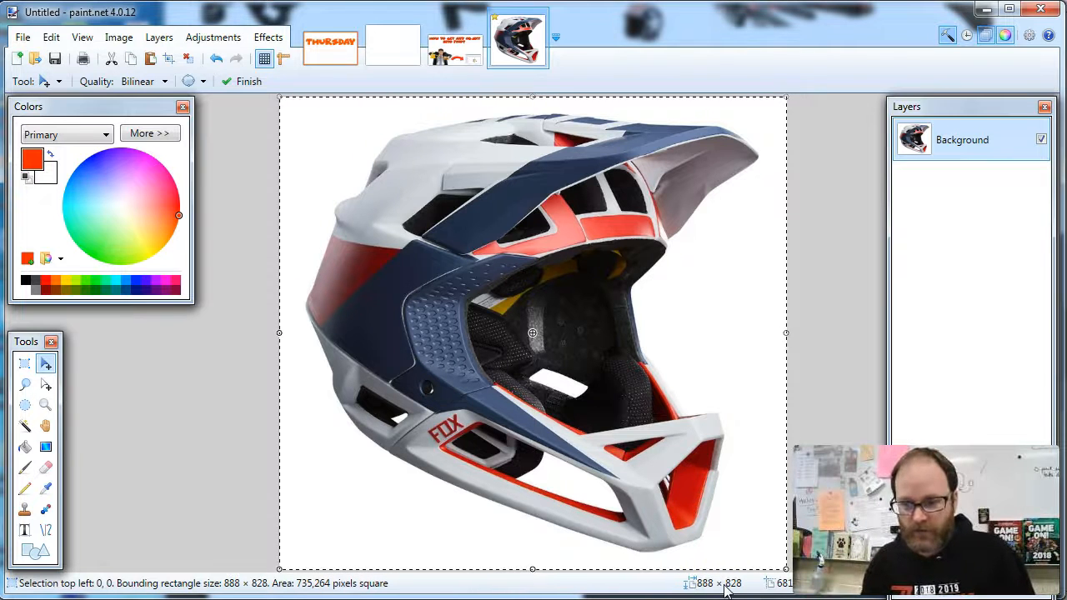
Resize the helmet image to a width of 100 pixels by absolute size, maintaining the aspect ratio.
left_click(118, 36)
left_click(133, 75)
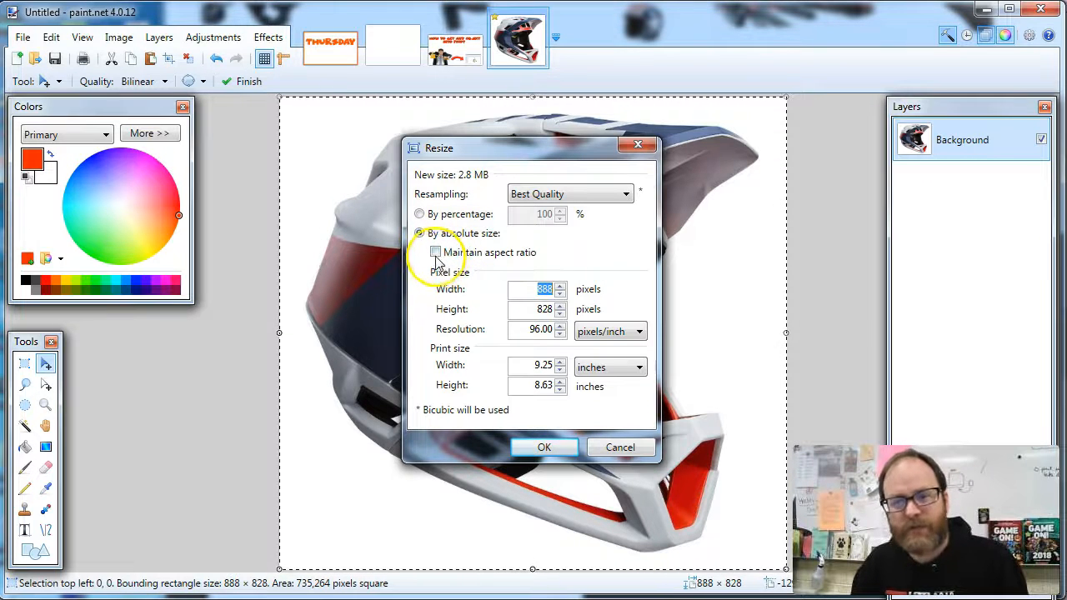
double_click(529, 290)
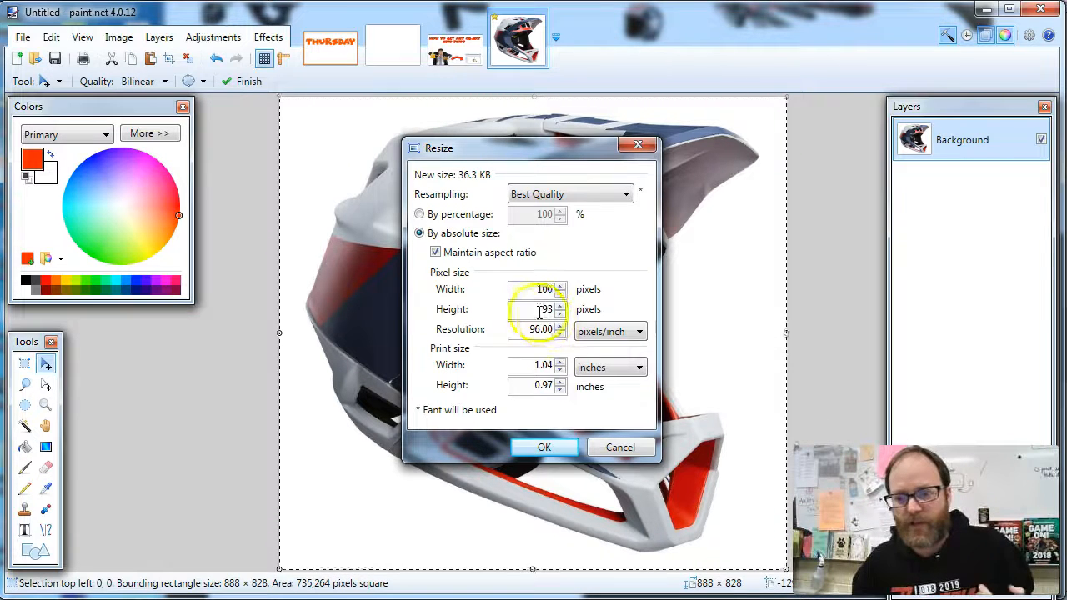
left_click(545, 449)
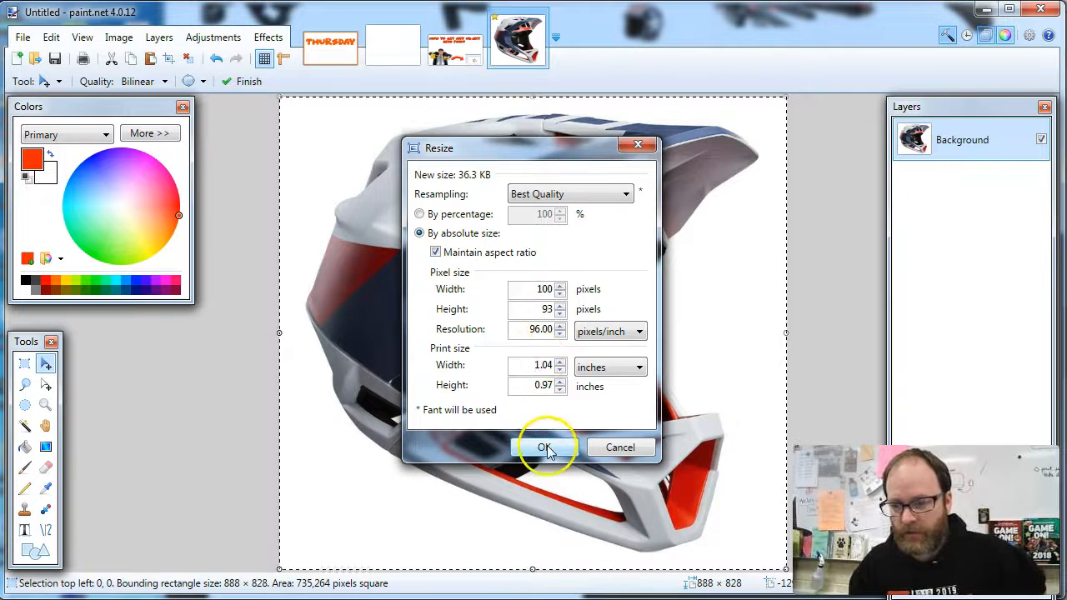
left_click(545, 447)
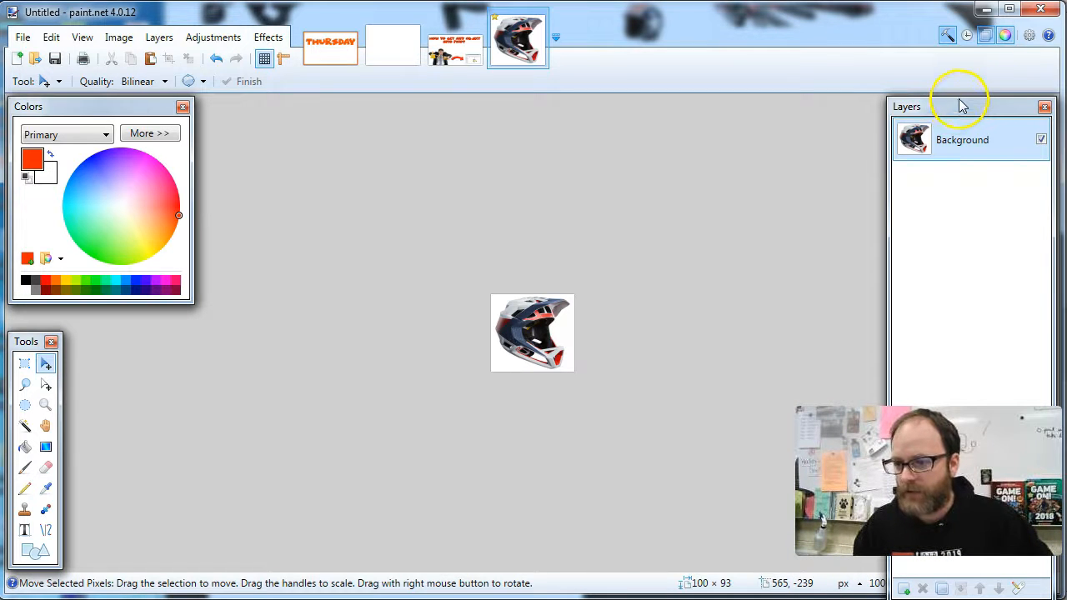
key("ctrl+a")
key("Down")
key("Down")
key("Down")
key("Down")
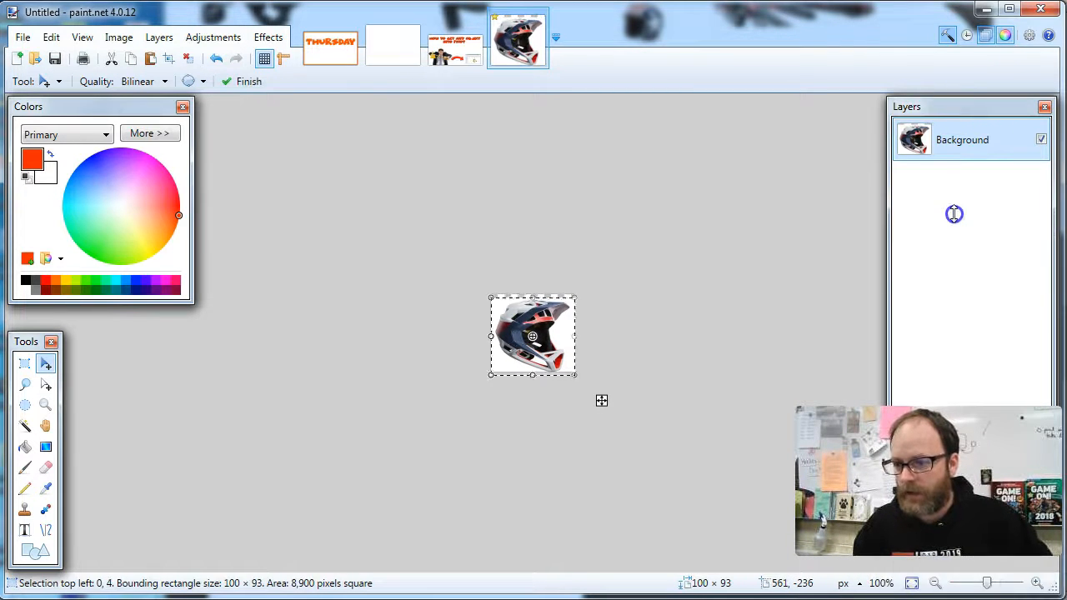
left_click_drag(997, 588, 999, 583)
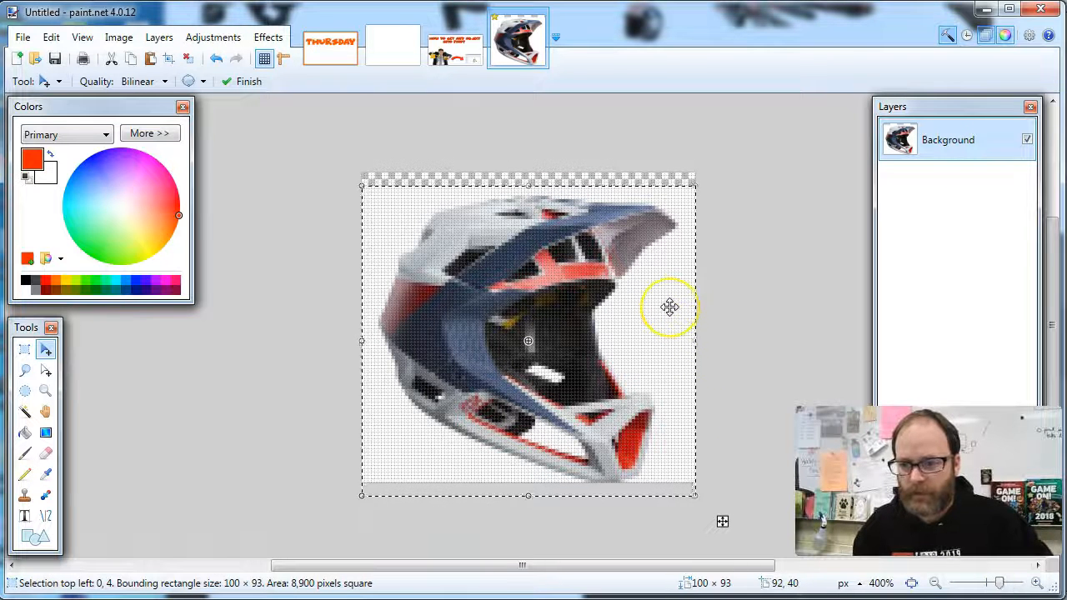
key("ctrl+z")
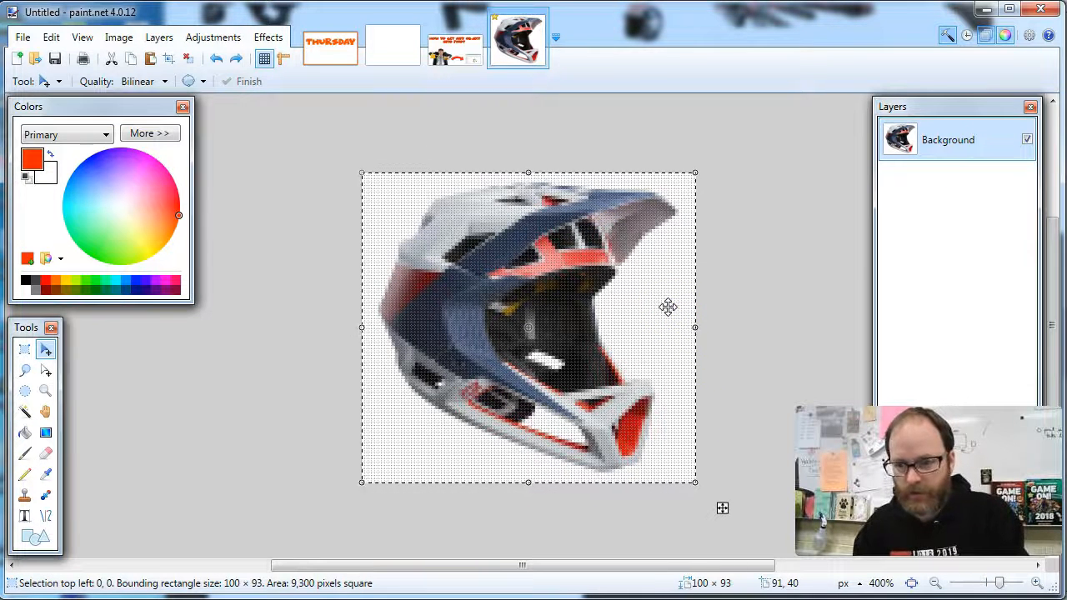
Select the white background around the helmet with the Magic Wand at 27% tolerance, delete it and clear the selection.
left_click(25, 411)
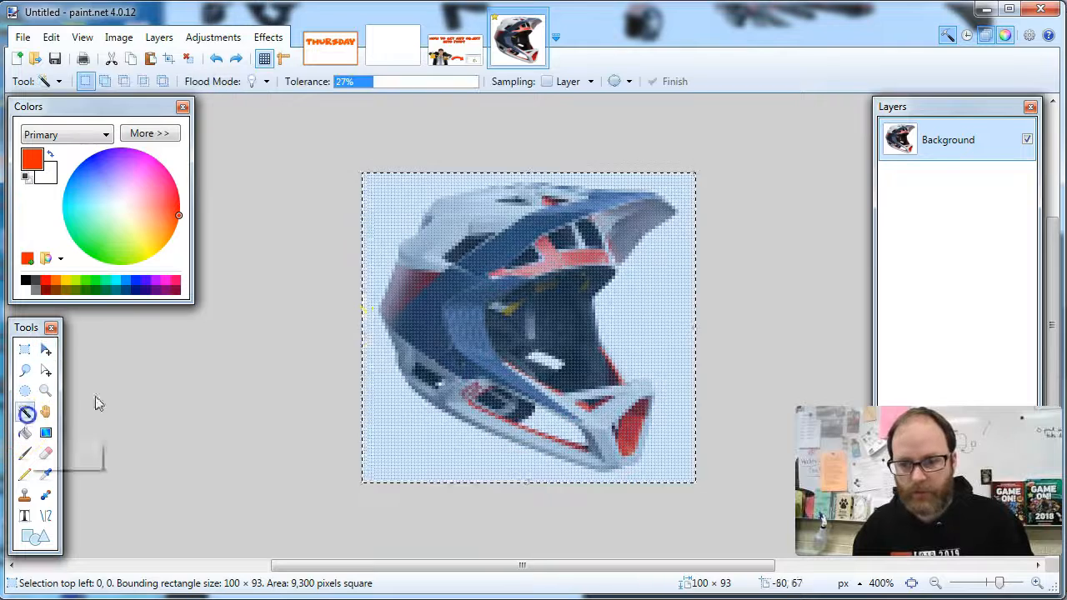
left_click(373, 219)
key("Delete")
left_click(357, 261)
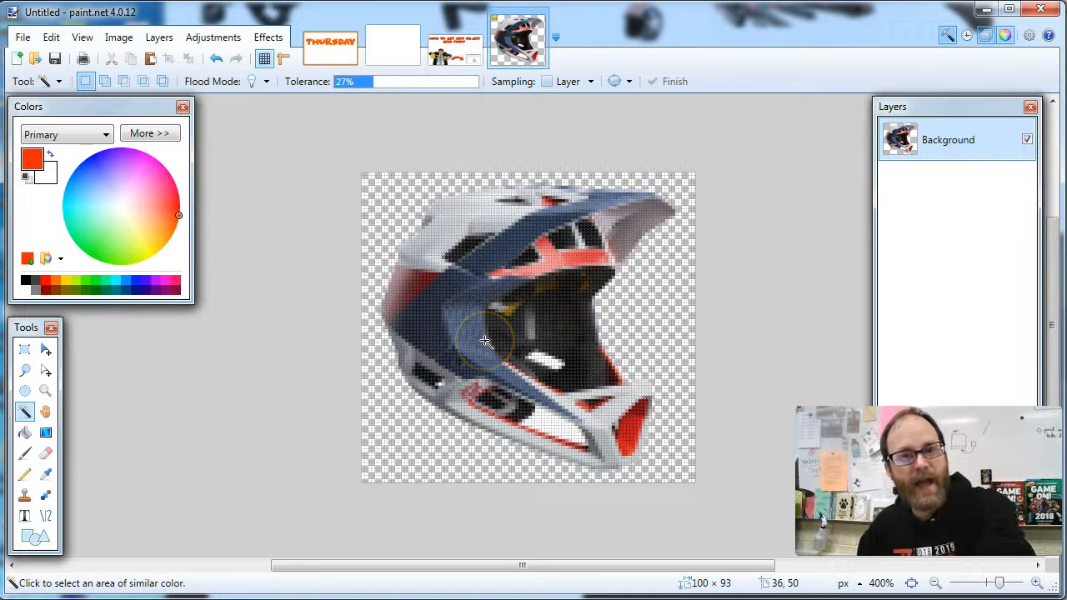
Start saving the image as a new PNG file with the name Helmet.
left_click(24, 38)
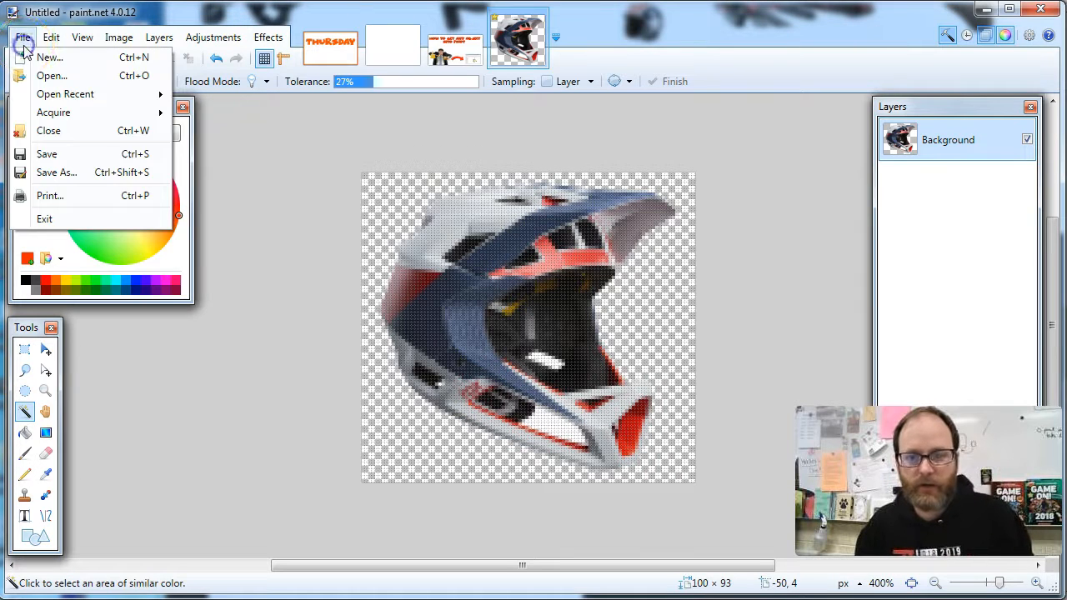
left_click(62, 173)
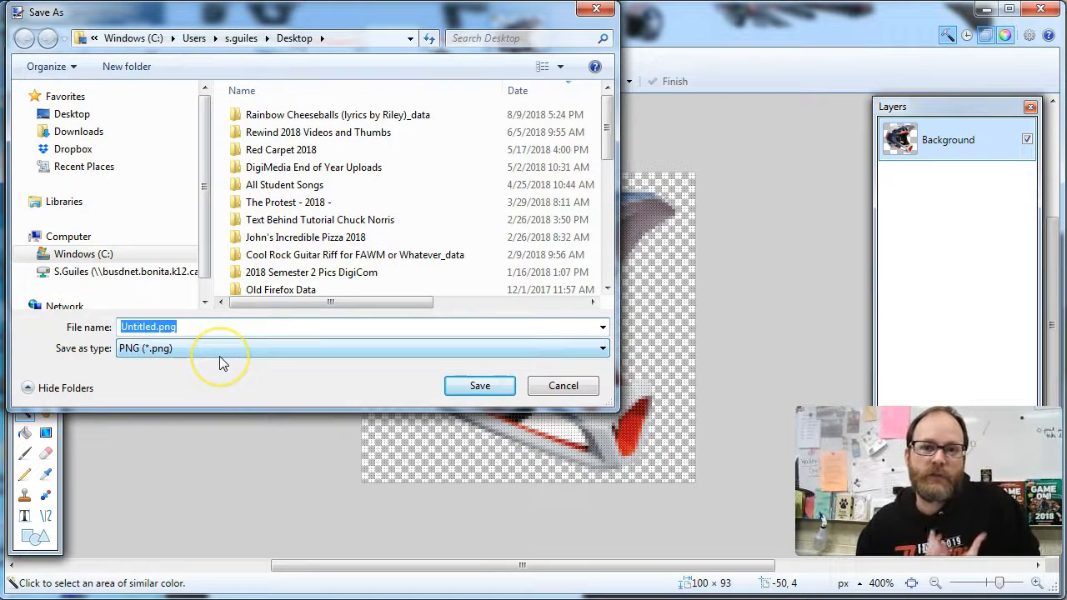
left_click(172, 352)
left_click(169, 414)
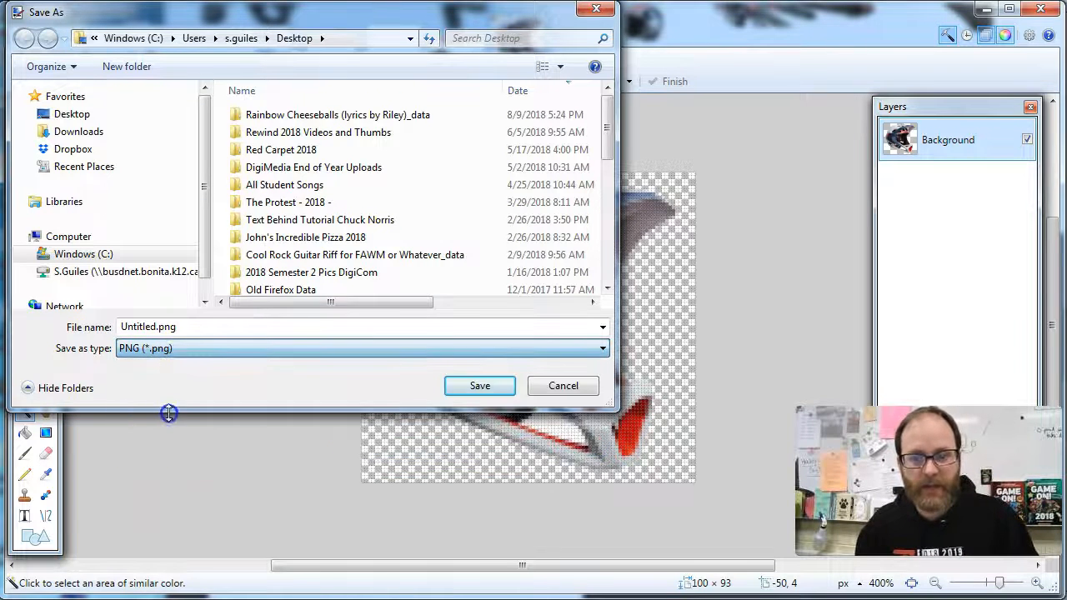
left_click(199, 332)
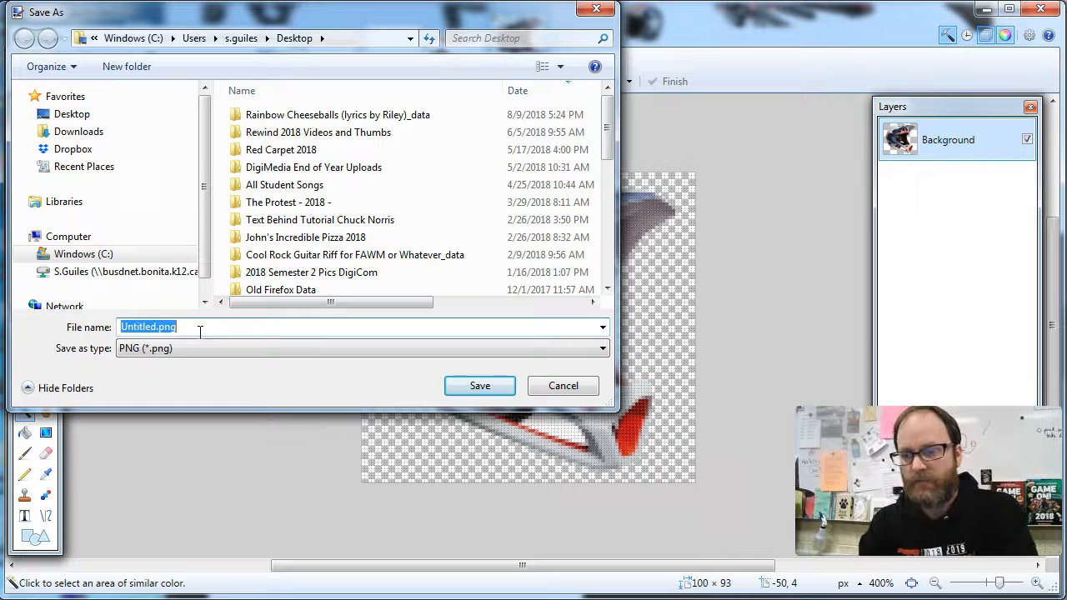
type("Helmet")
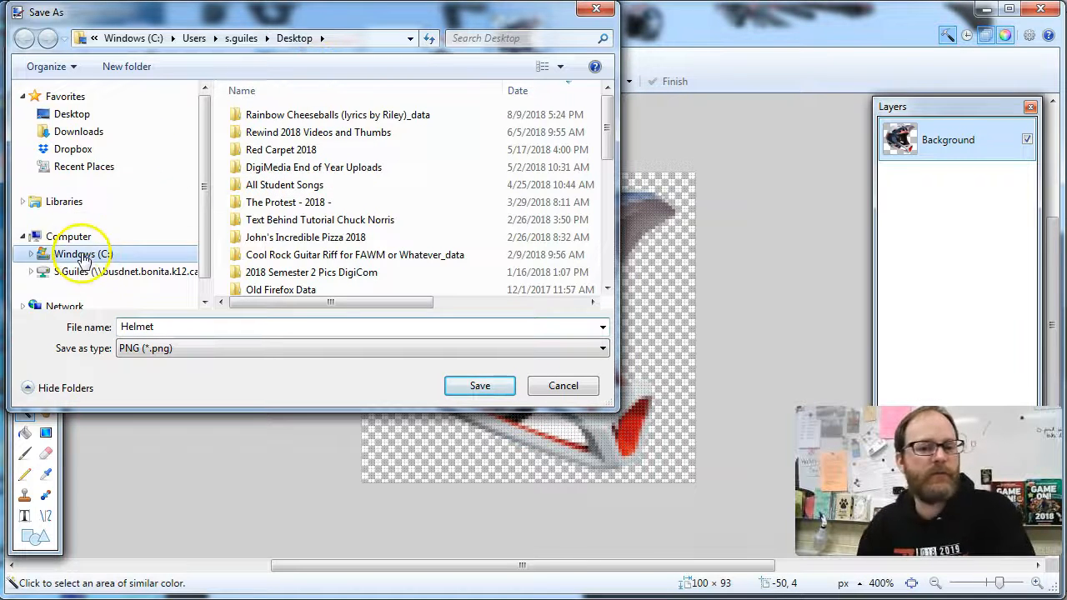
Save the file on the network drive in _Classes Work > 2018-2019 > Period 3 > Pivot, with auto-detected bit depth.
left_click(105, 275)
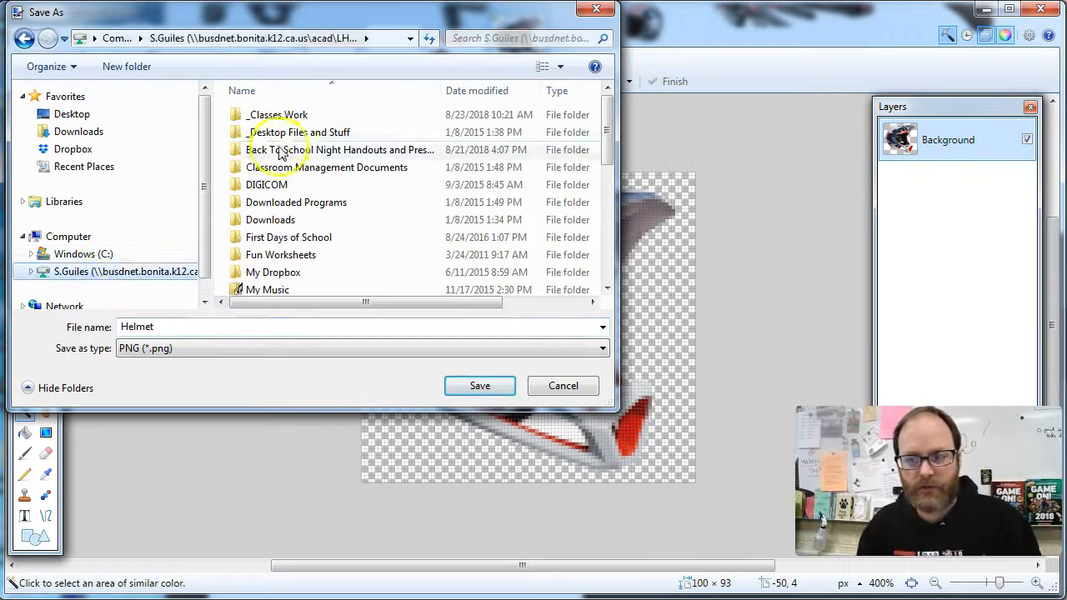
double_click(276, 115)
double_click(280, 120)
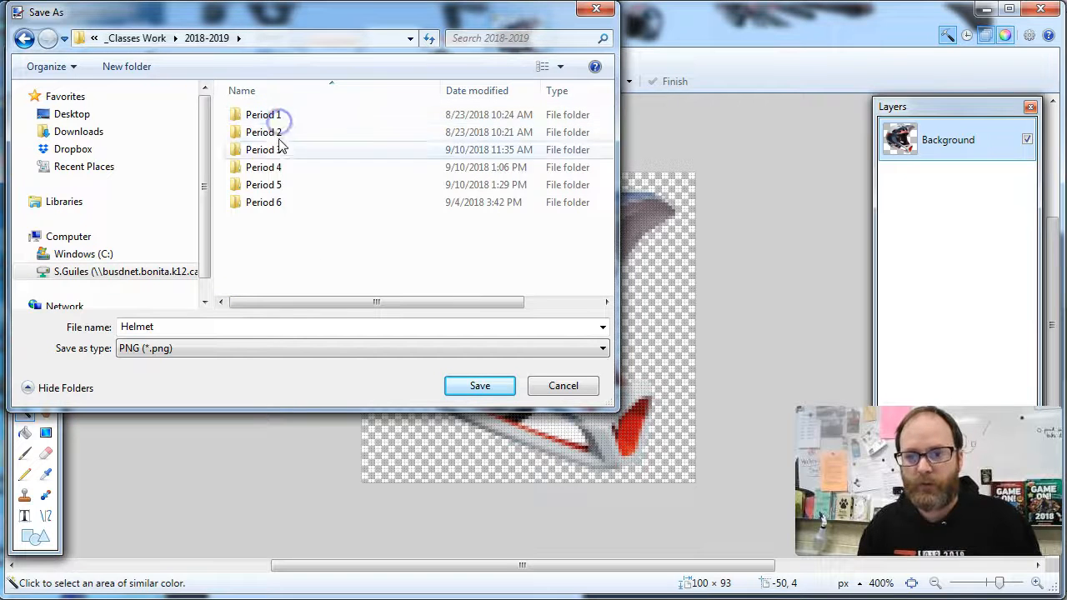
left_click(271, 153)
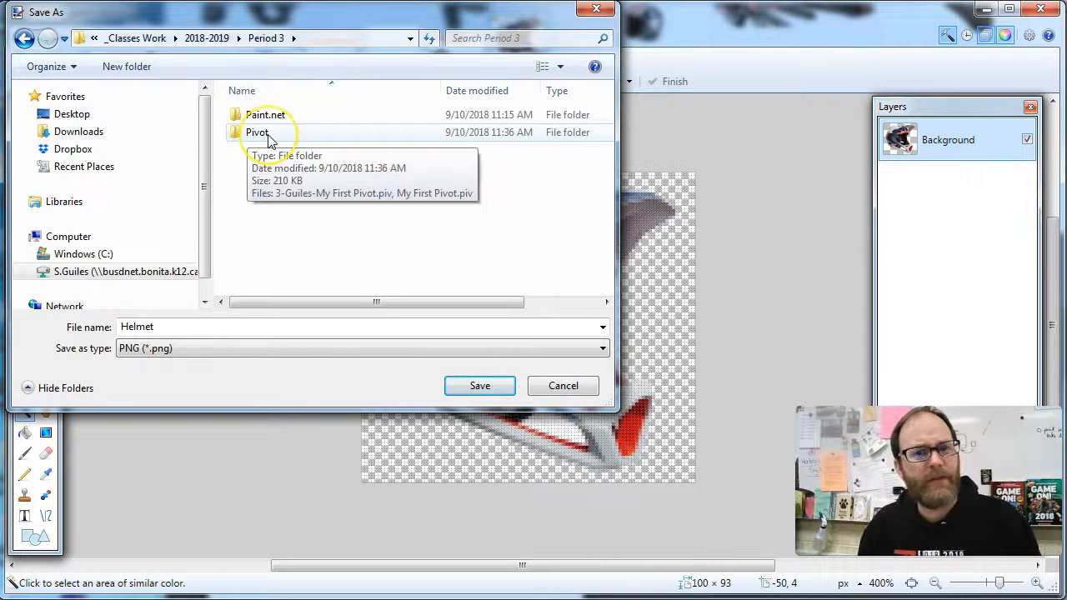
double_click(259, 132)
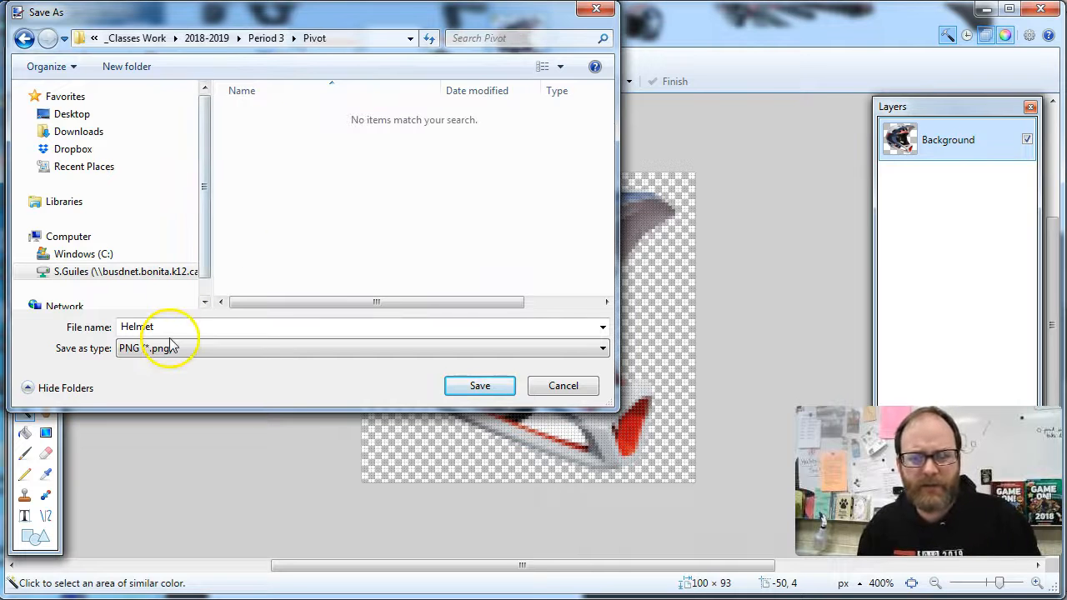
left_click(481, 387)
left_click(556, 333)
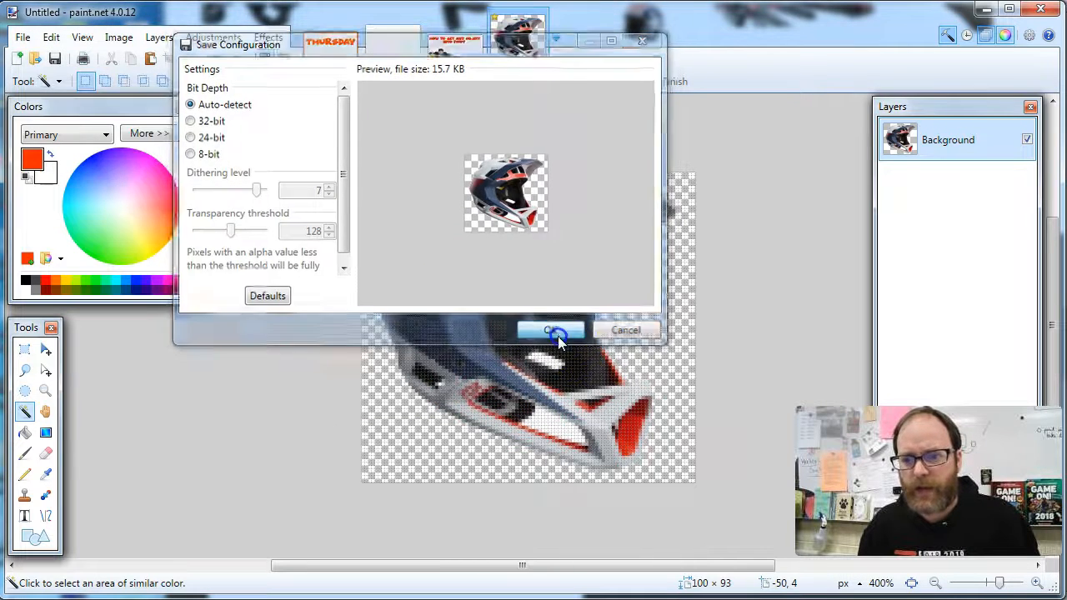
Switch to Pivot Animator and start a new, empty animation.
key("alt+Tab")
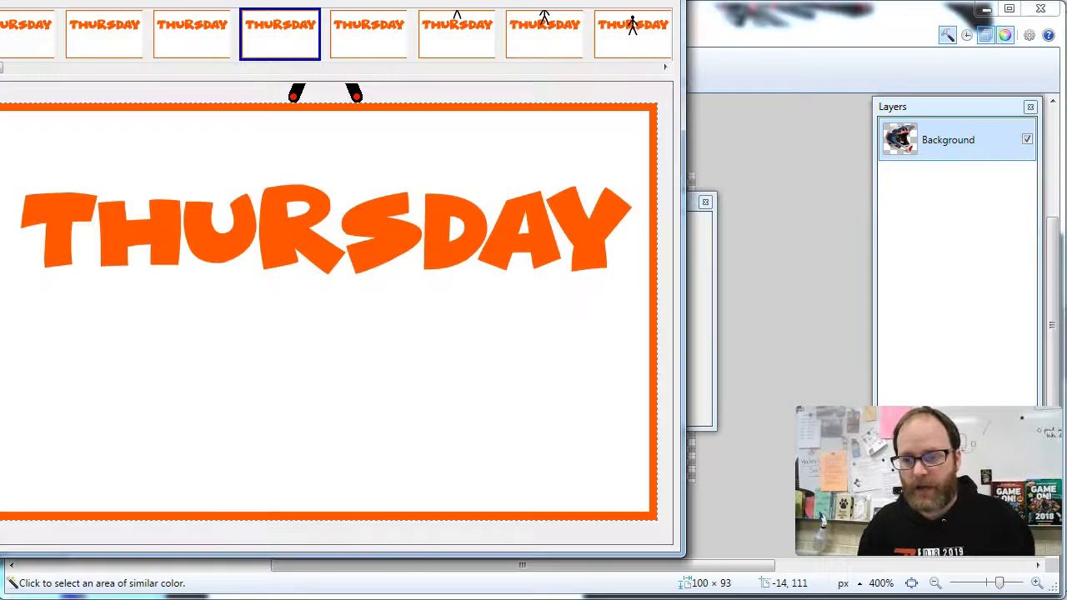
key("alt+f")
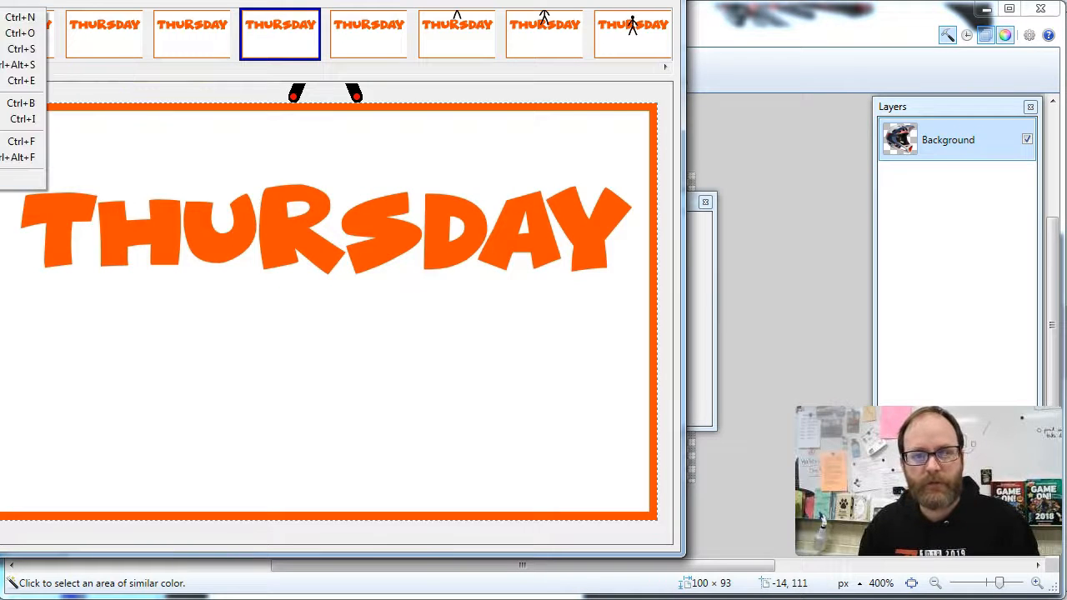
left_click(11, 49)
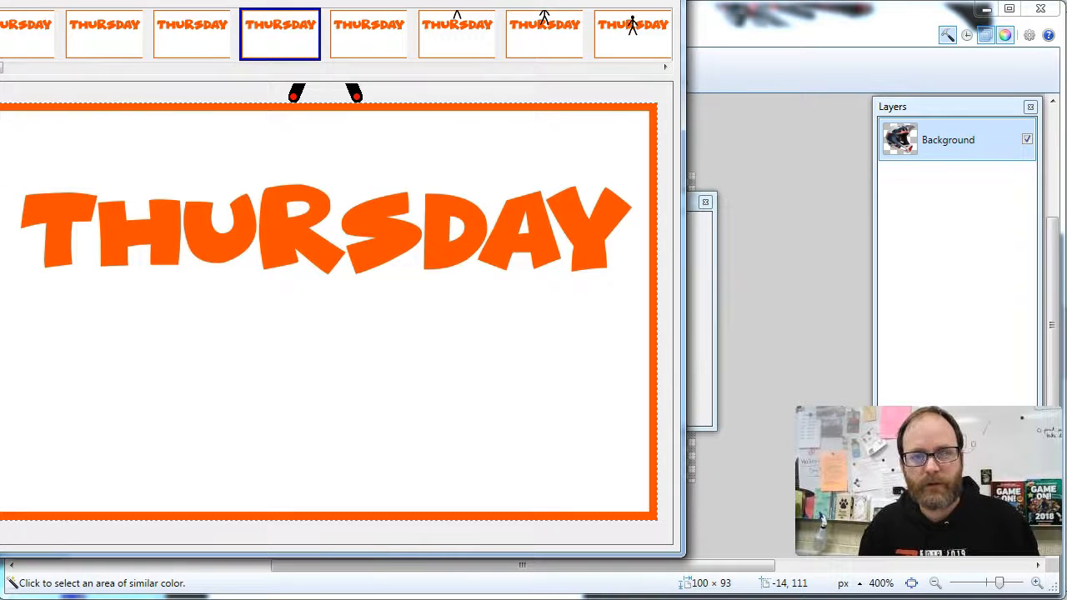
key("alt+f")
left_click(4, 17)
Move the stick figure to the left and slightly down on the canvas, and bring the whole Pivot window into view.
left_click_drag(202, 8, 330, 18)
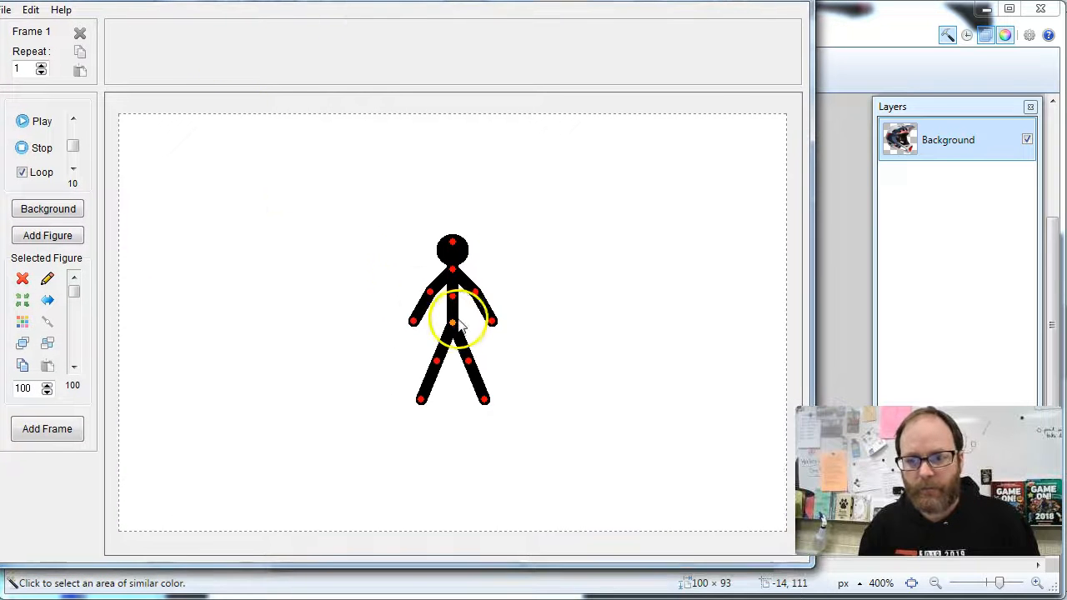
left_click_drag(452, 325, 310, 359)
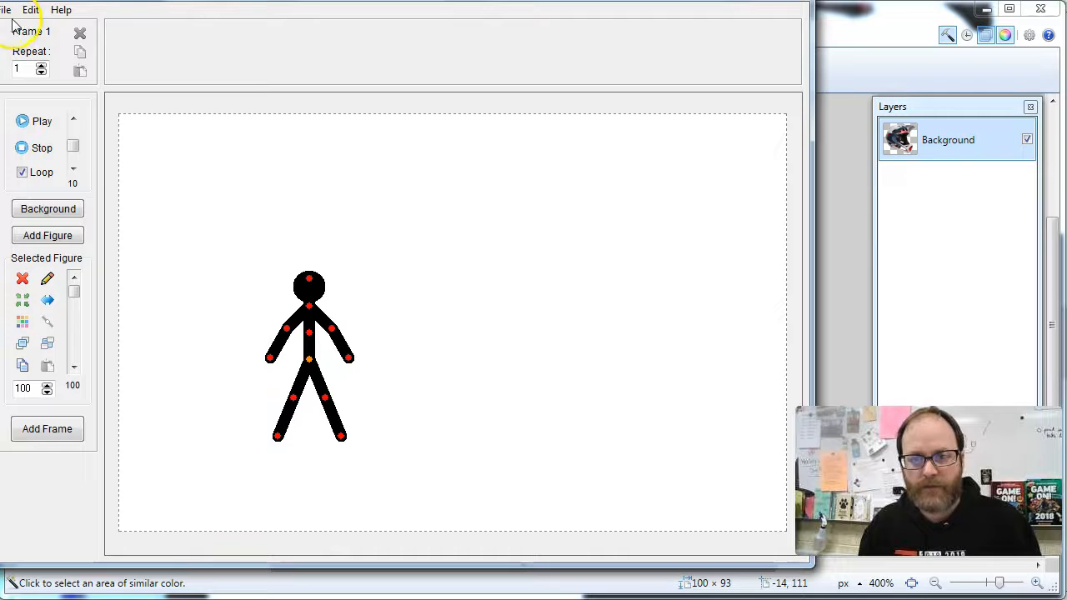
left_click_drag(75, 0, 161, 16)
Load Helmet.png as a sprite image from _Classes Work > 2018-2019 > Period 3 > Pivot on the network drive.
left_click(88, 46)
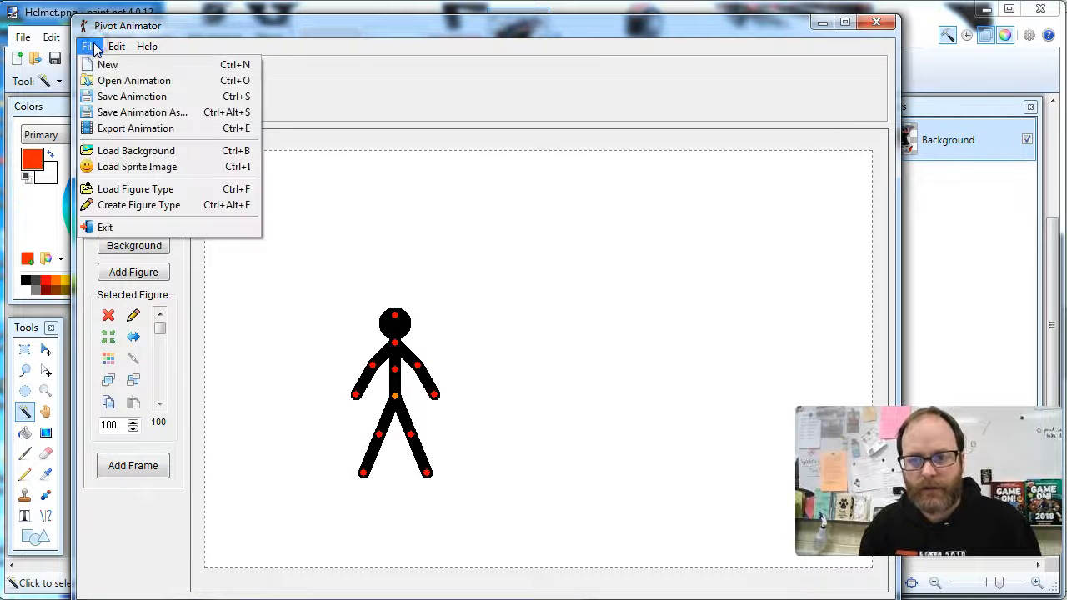
left_click(136, 168)
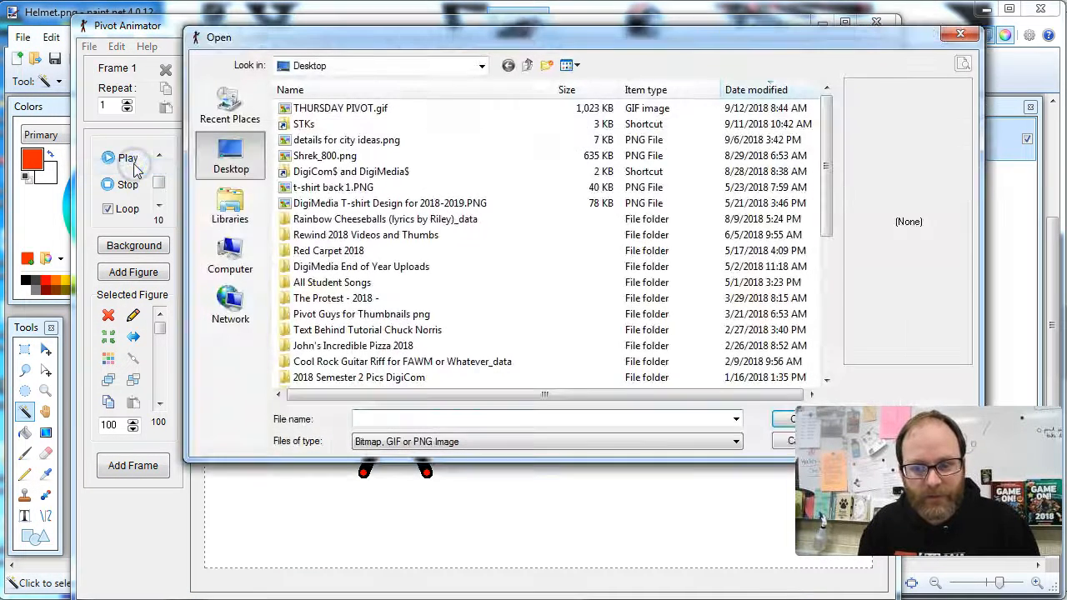
left_click(230, 257)
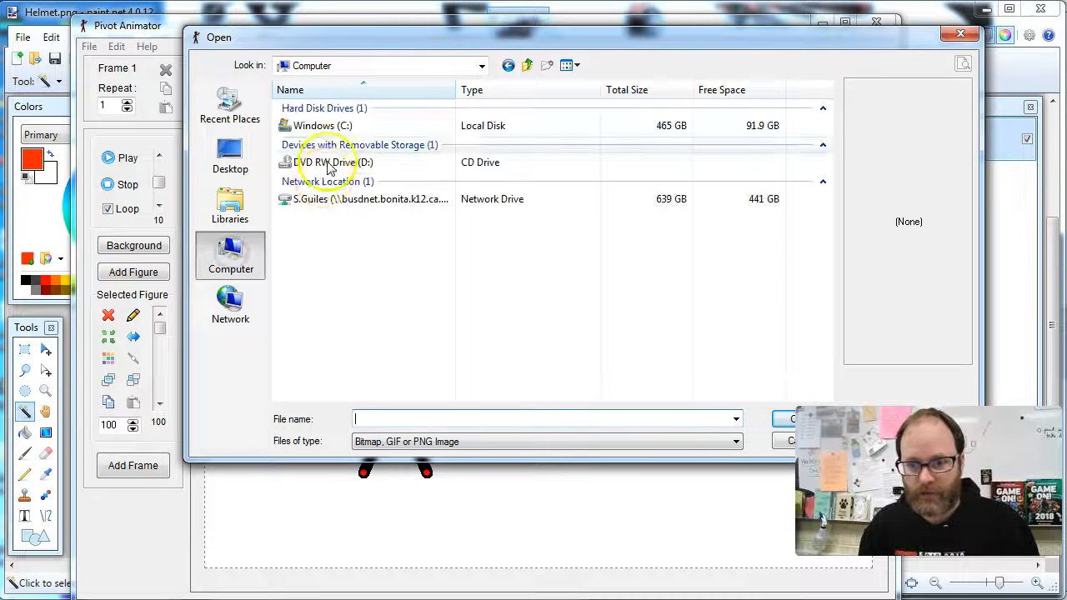
left_click(322, 202)
double_click(321, 202)
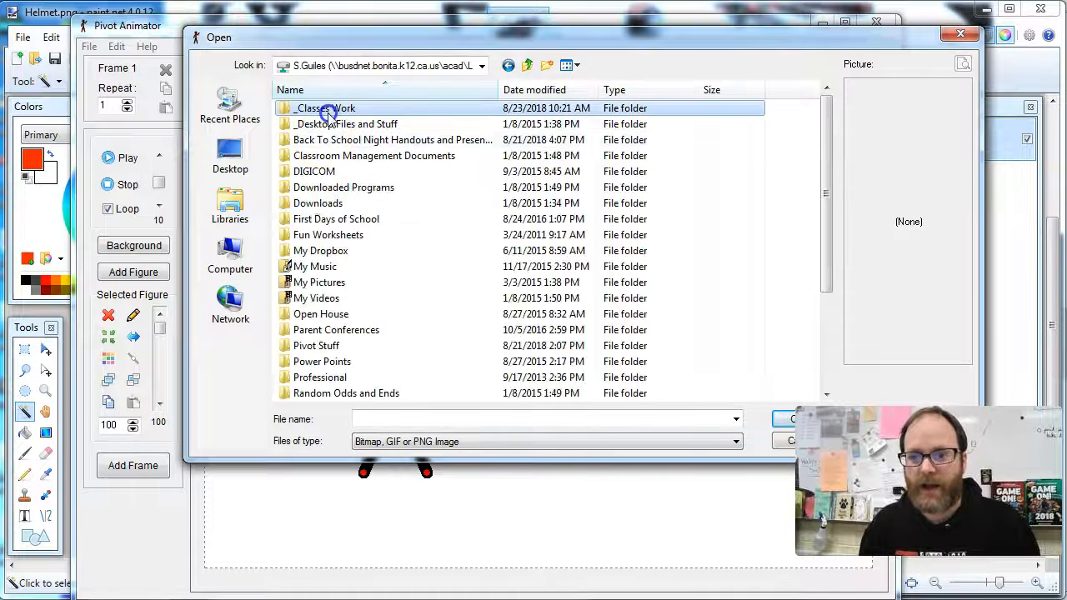
double_click(320, 107)
double_click(325, 107)
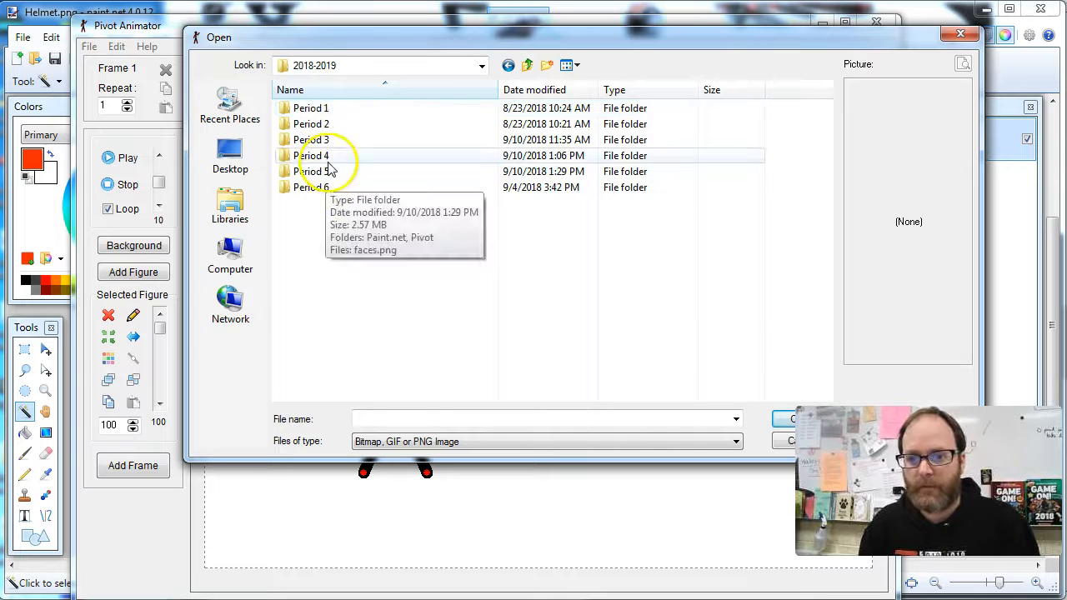
double_click(326, 140)
double_click(309, 125)
left_click(317, 111)
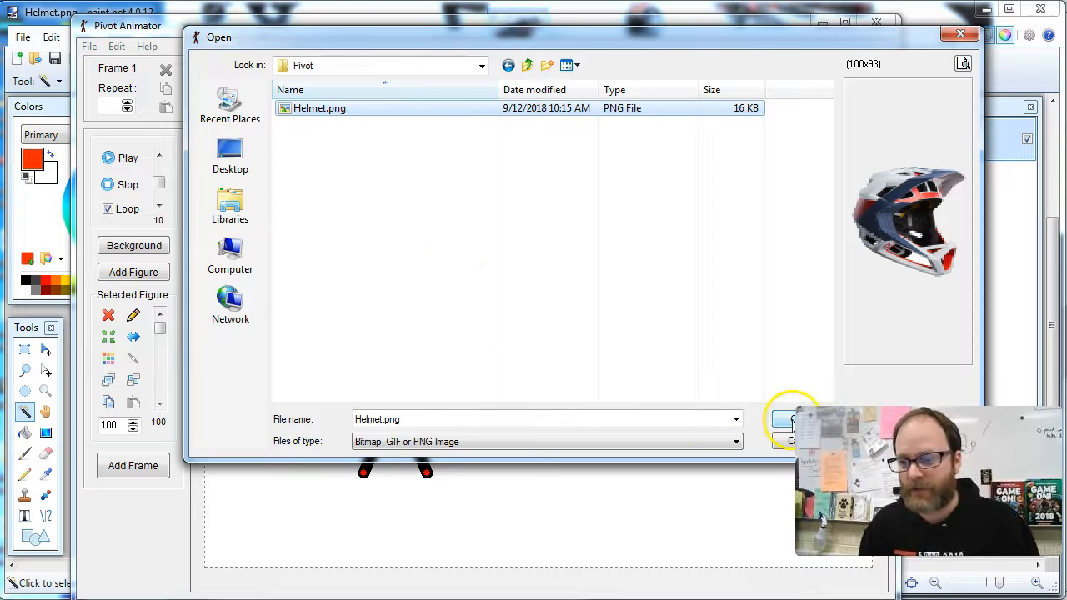
left_click(794, 423)
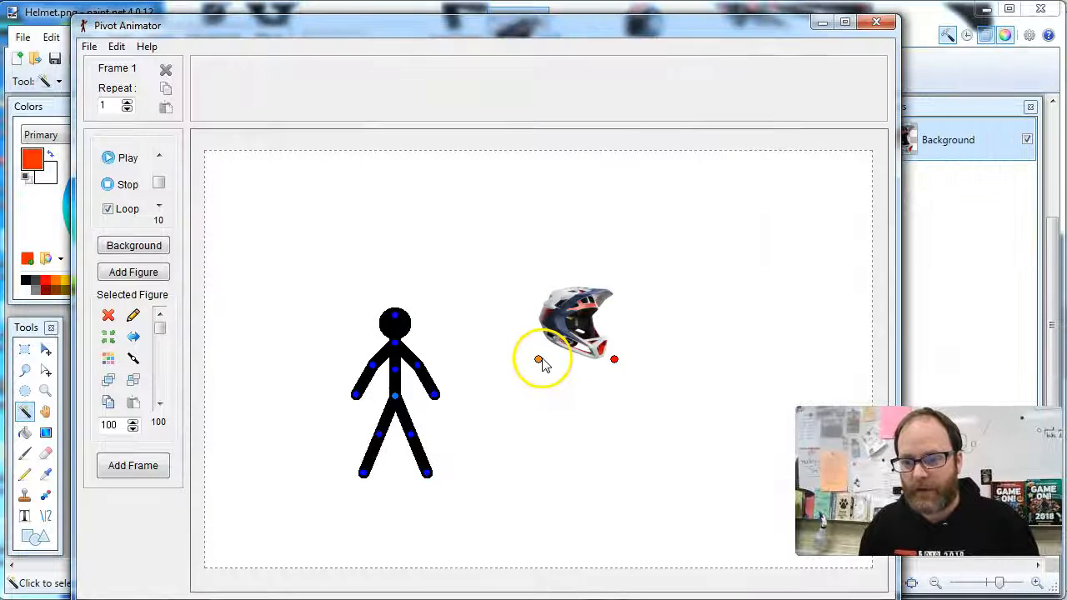
Position the helmet sprite over the stick figure's head and add the pose as the first frame.
left_click_drag(540, 360, 359, 357)
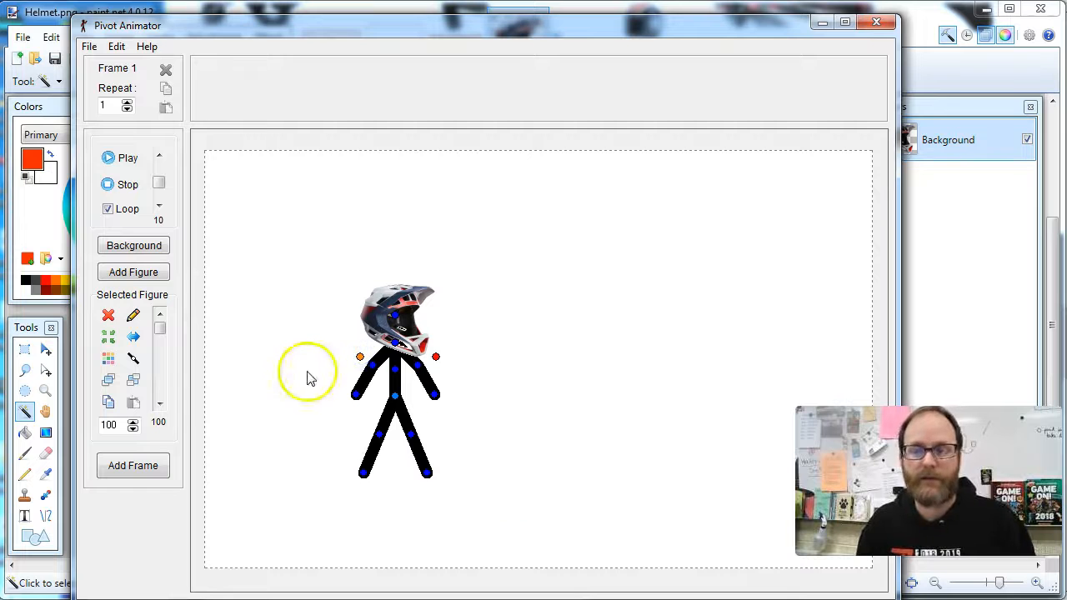
left_click_drag(358, 360, 360, 353)
key("space")
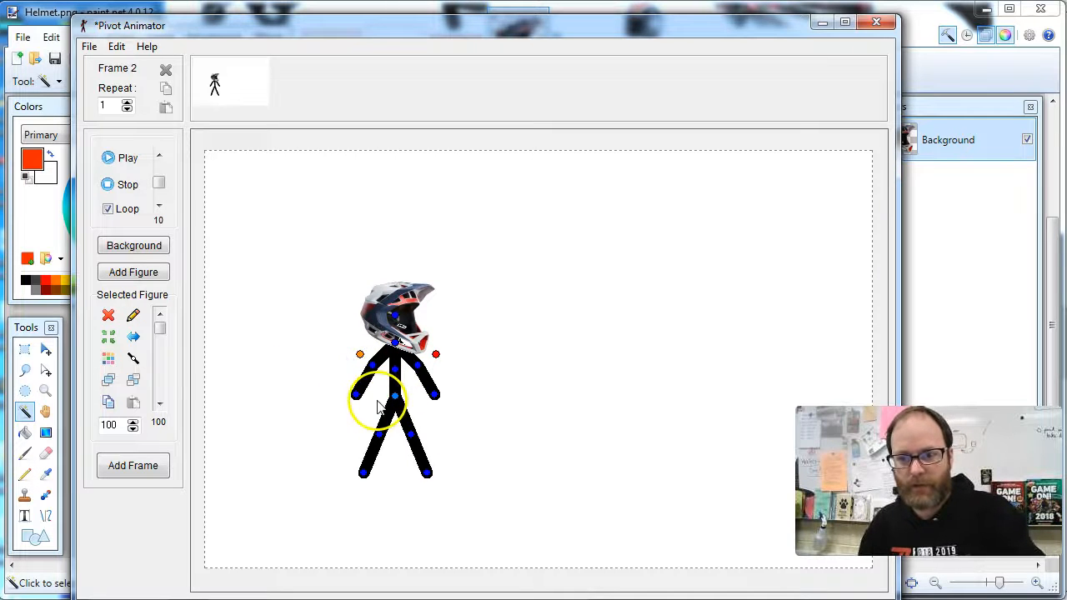
Move the stick figure and helmet a short distance to the right, keeping them aligned, and add the second frame.
left_click_drag(394, 398, 432, 398)
left_click_drag(359, 360, 399, 356)
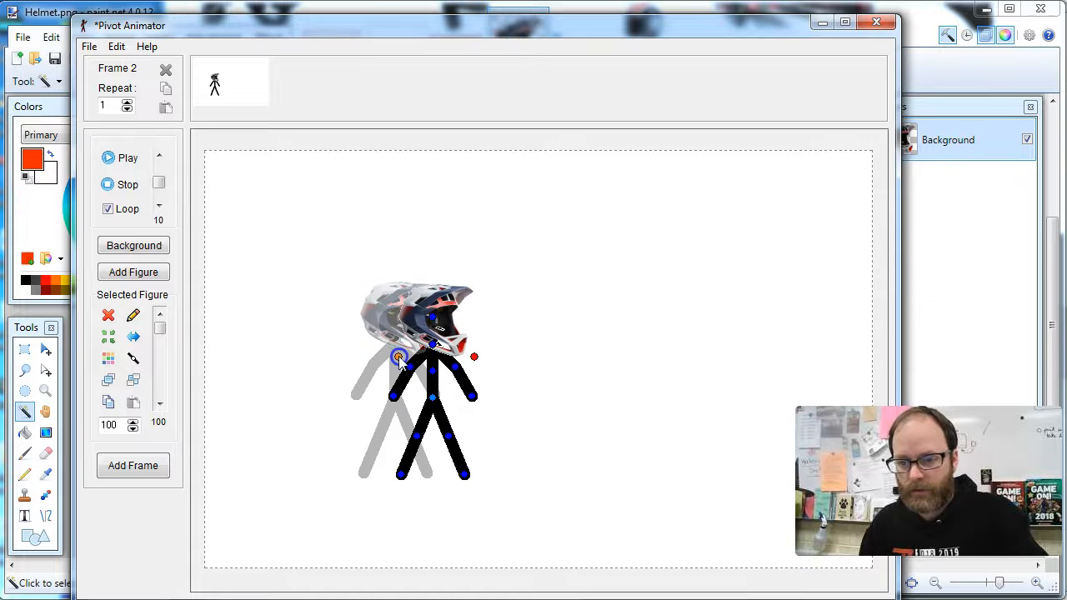
key("space")
Play the two-frame animation, set its speed to 10.3, and stop the playback.
left_click(110, 159)
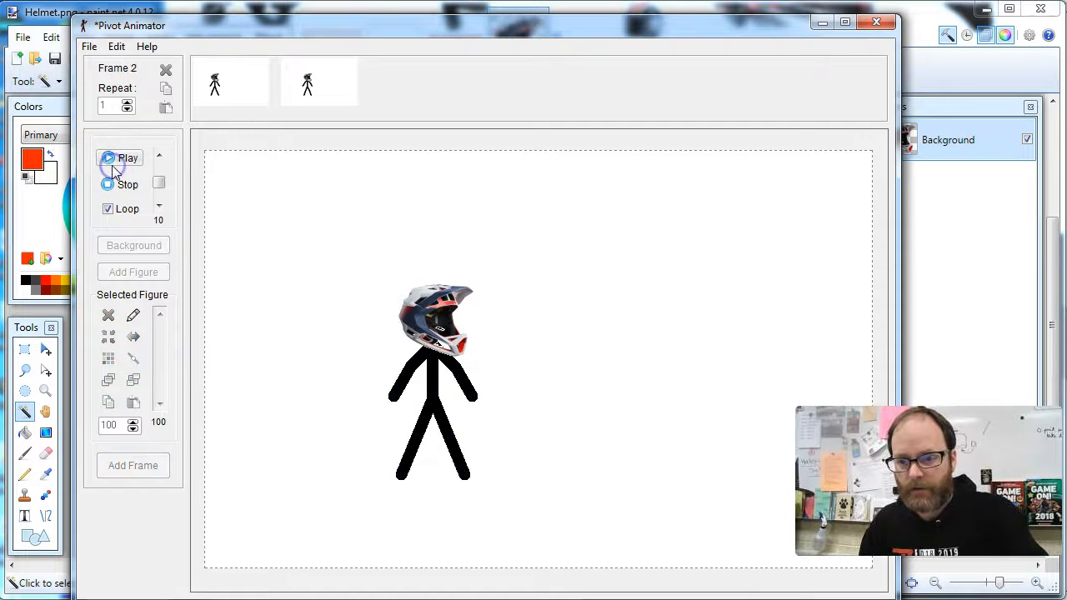
mouse_move(160, 183)
left_mouse_down()
mouse_move(162, 193)
mouse_move(161, 181)
left_mouse_up()
left_click(130, 187)
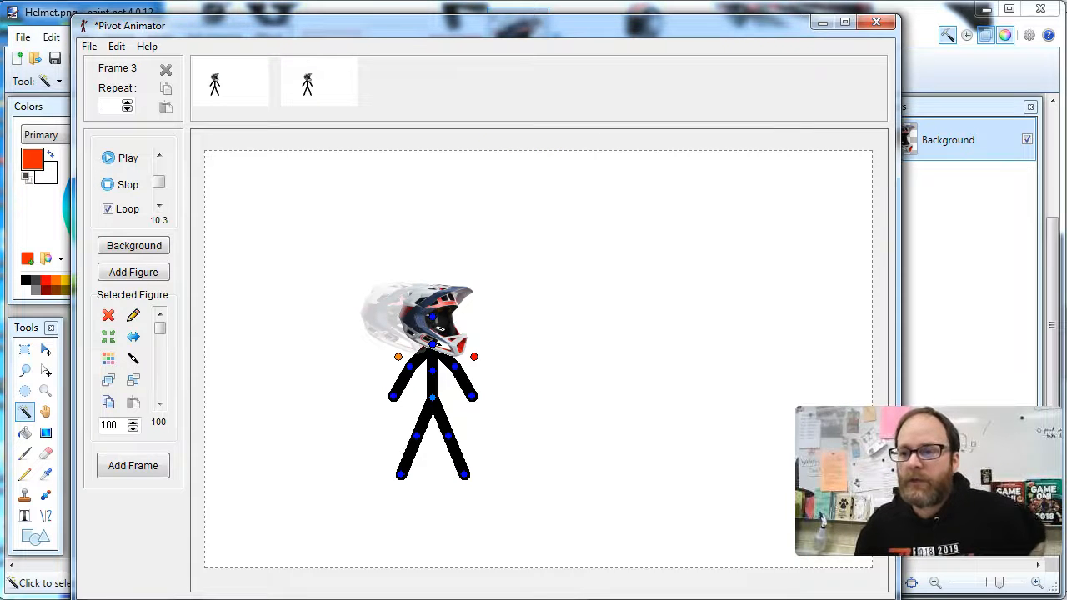
Switch to the browser's image results for "purse png" and copy the yellow purse with the checkered background.
key("alt+Tab")
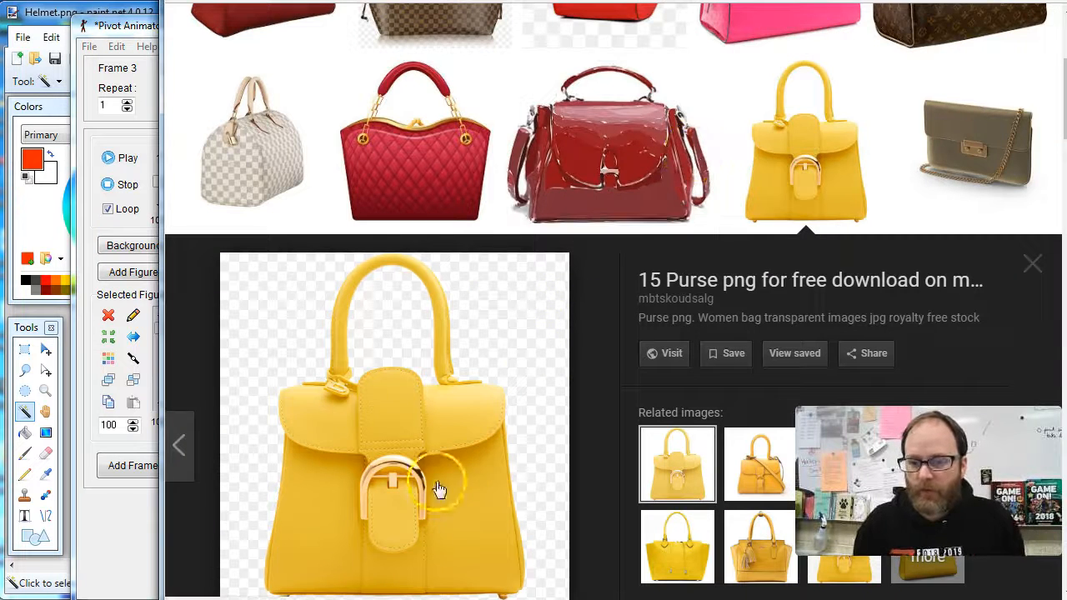
scroll(471, 394, "up", 4)
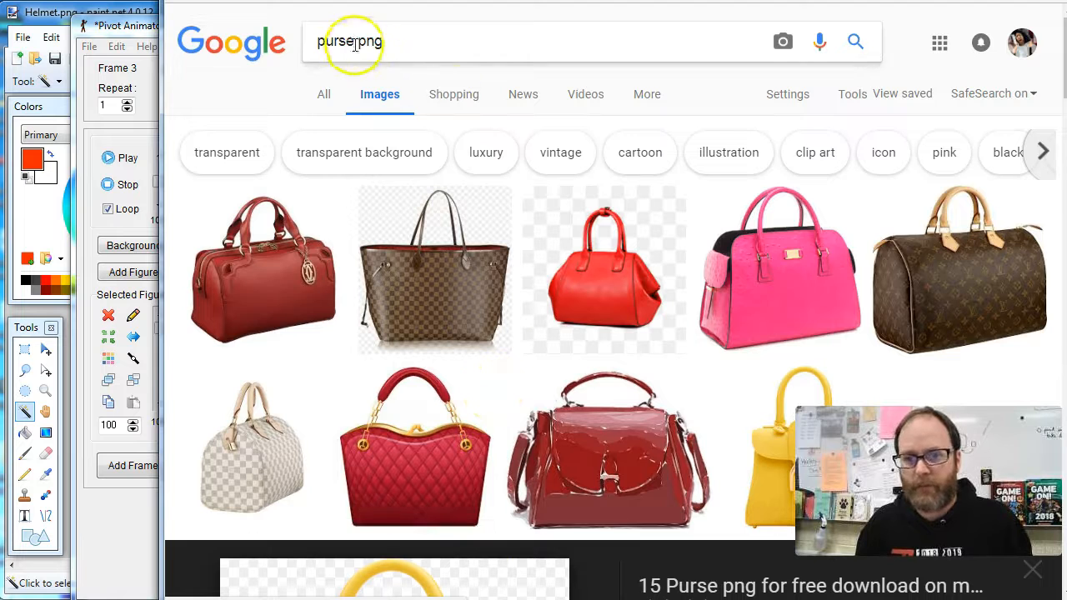
scroll(476, 159, "down", 5)
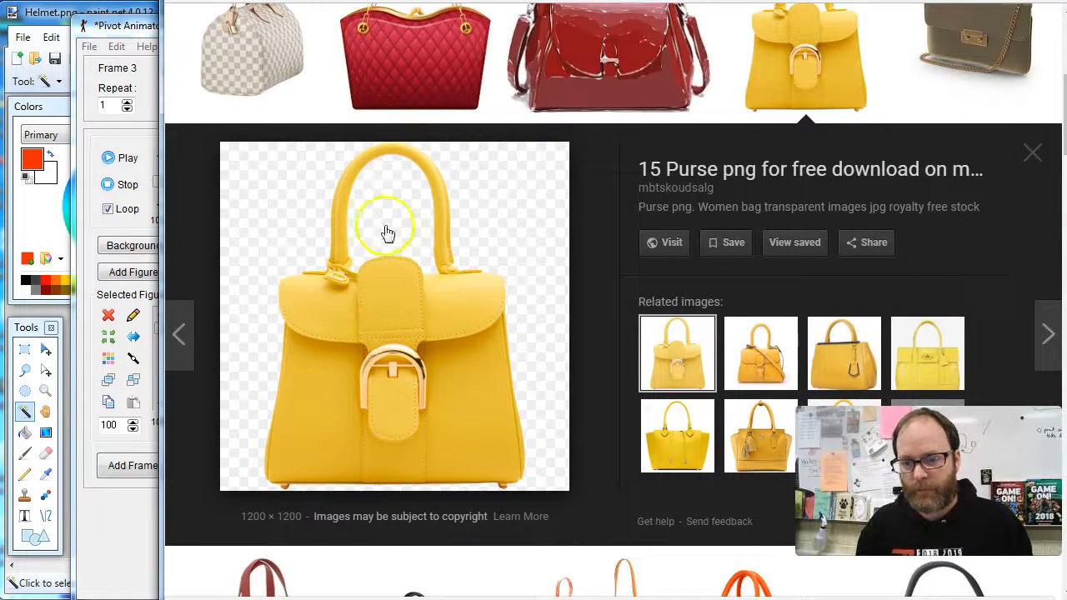
right_click(382, 336)
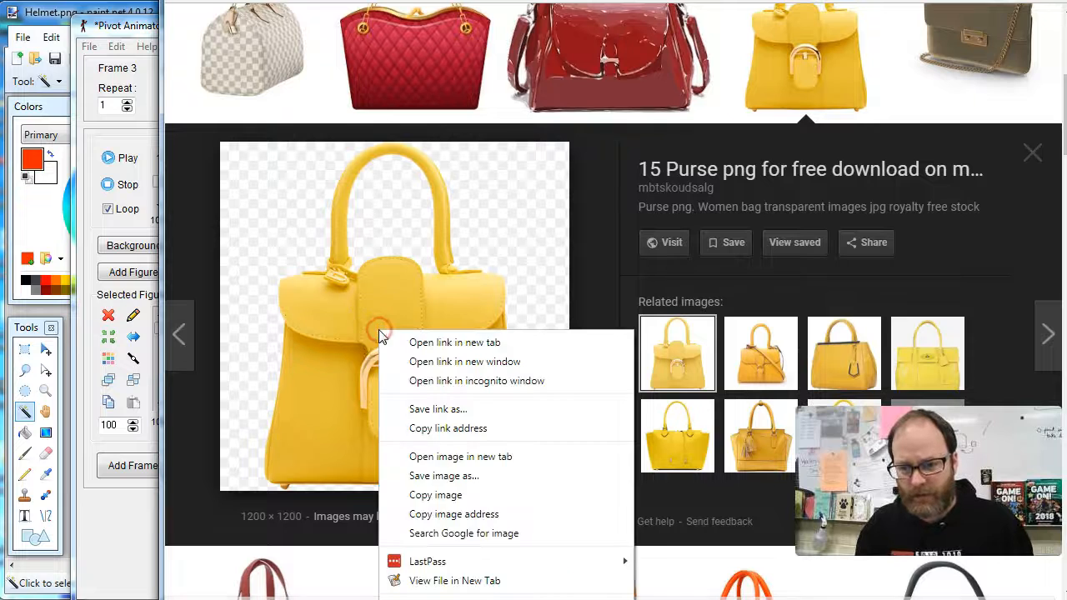
left_click(426, 479)
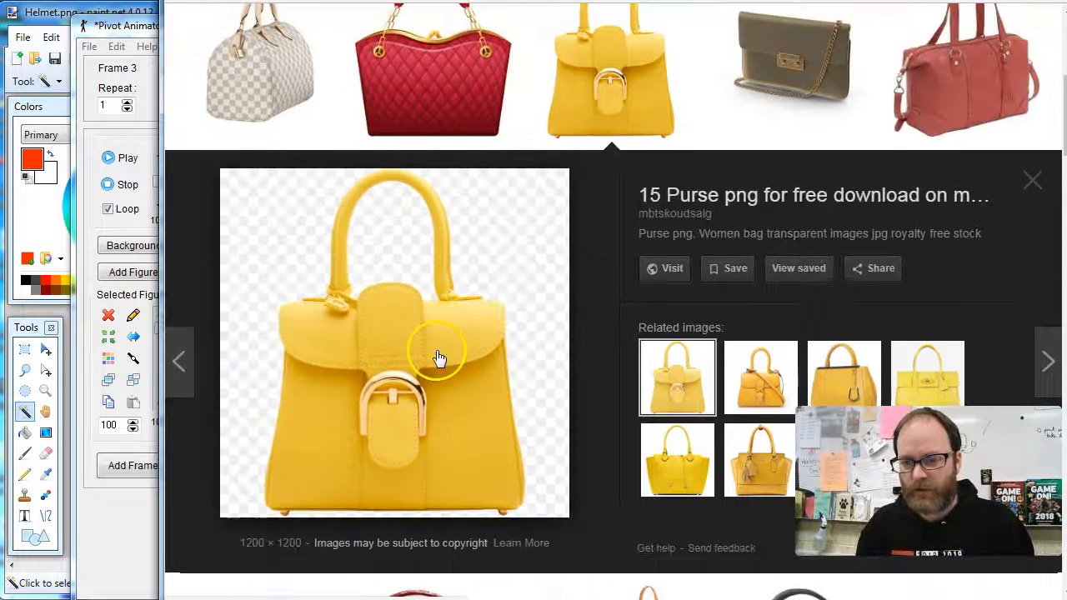
Compare the preview backgrounds of the brown chain-strap clutch and the yellow purse.
left_click(604, 102)
left_click(757, 82)
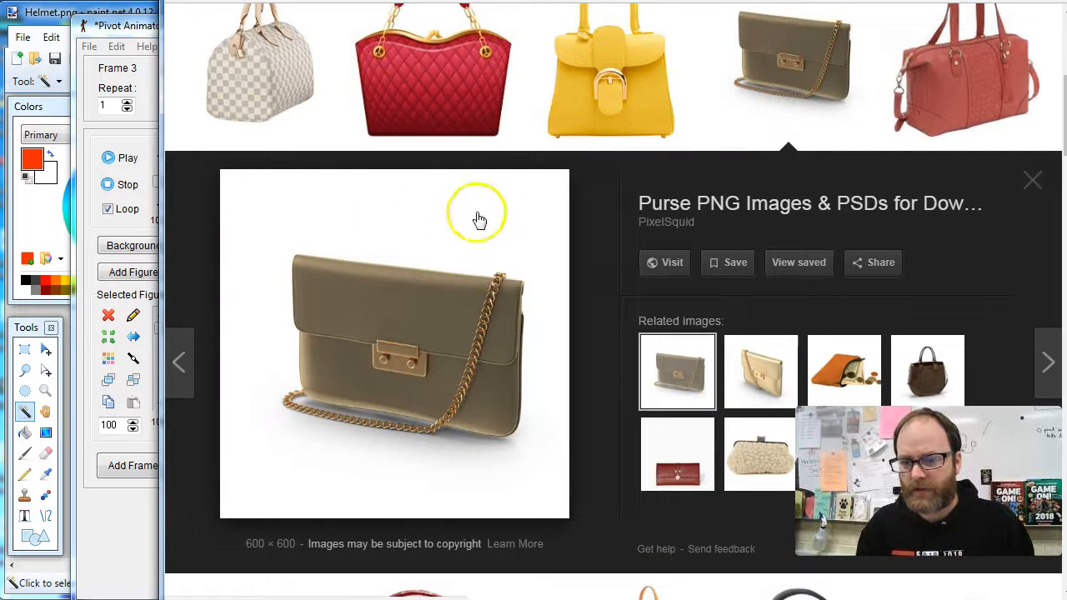
left_click(609, 87)
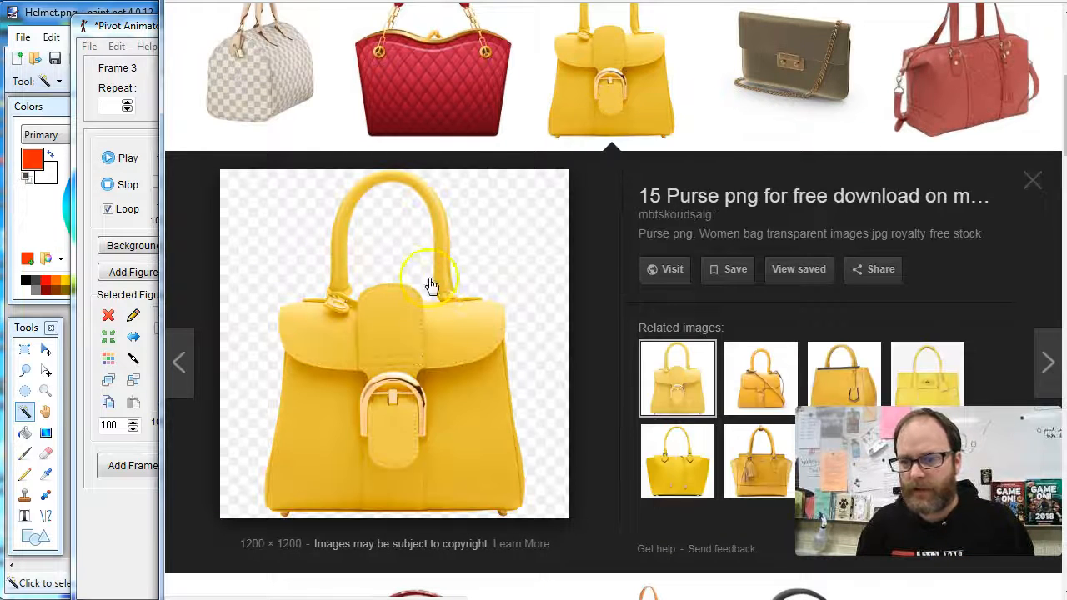
Switch to paint.net, create a new 1200 × 1200 pixel image, and paste the copied purse into it.
left_click(67, 26)
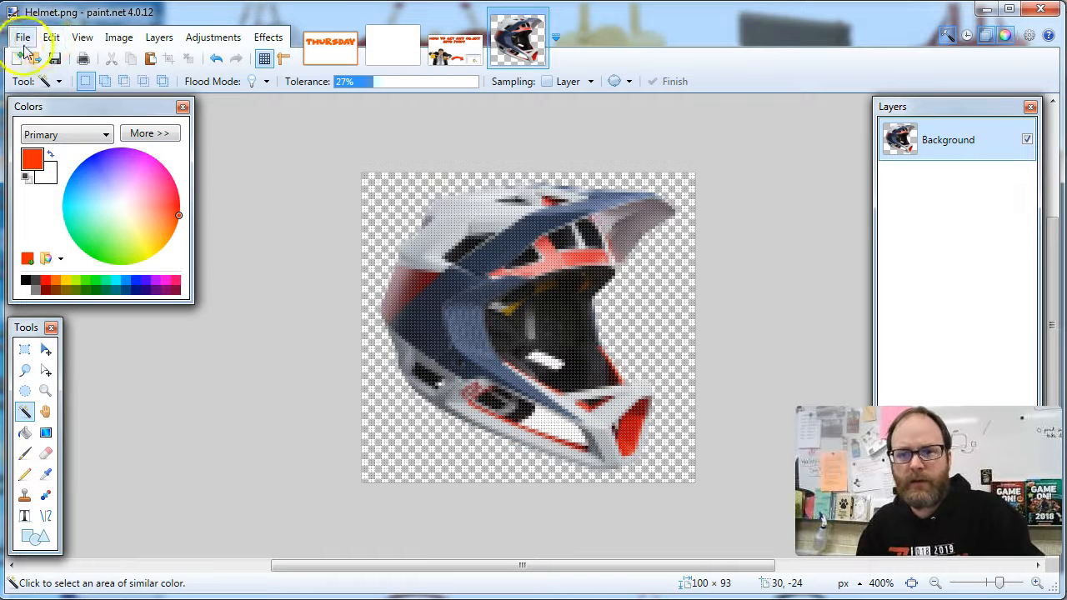
left_click(17, 42)
left_click(43, 55)
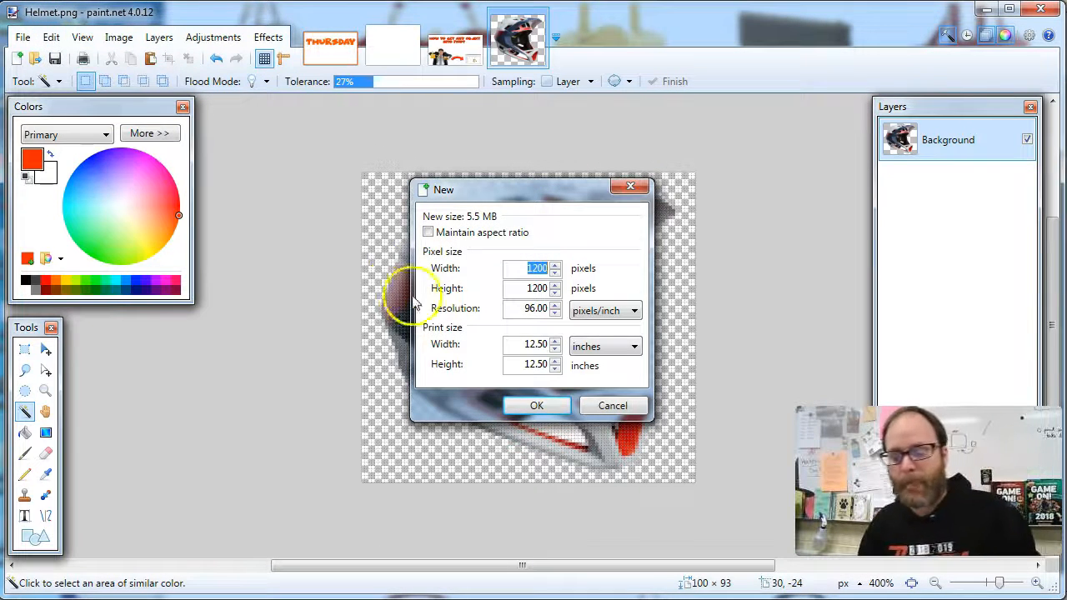
left_click(536, 405)
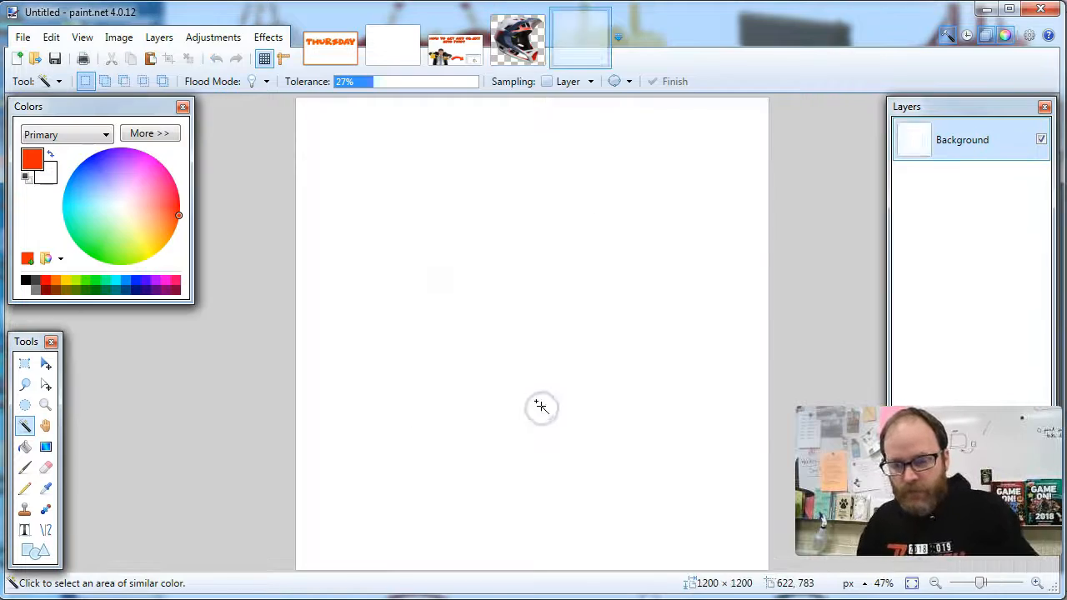
key("ctrl+v")
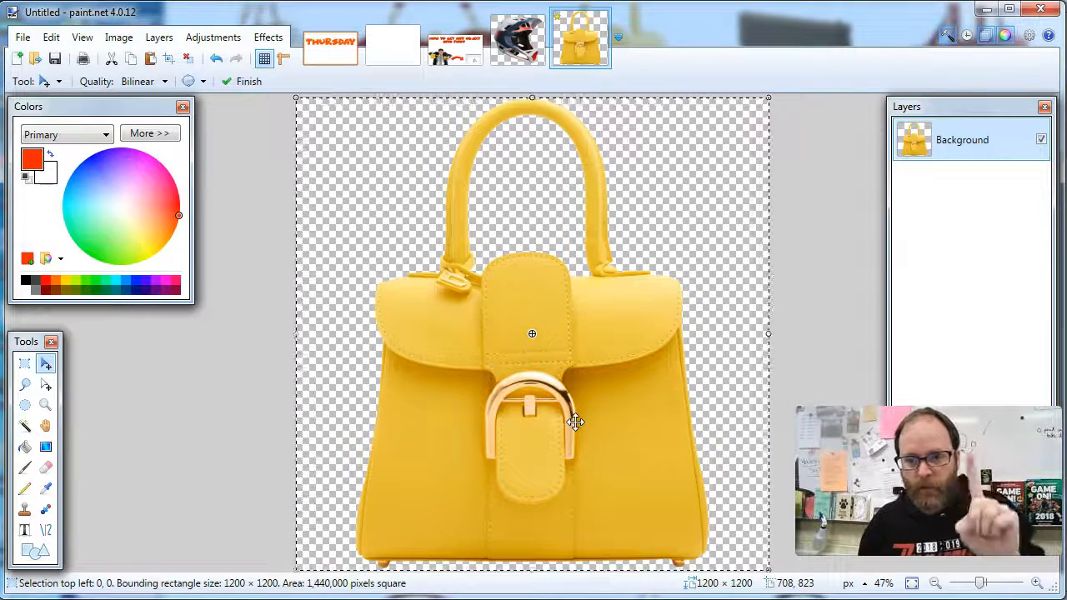
left_click(596, 321)
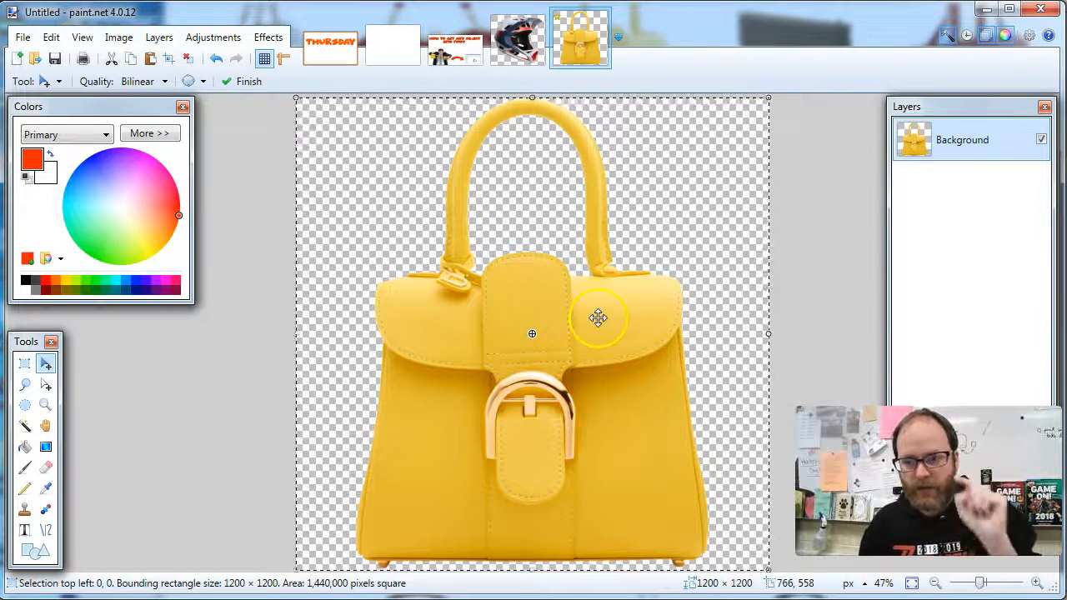
Resize the purse image to 150 × 150 pixels with the aspect ratio maintained.
left_click(118, 37)
left_click(138, 75)
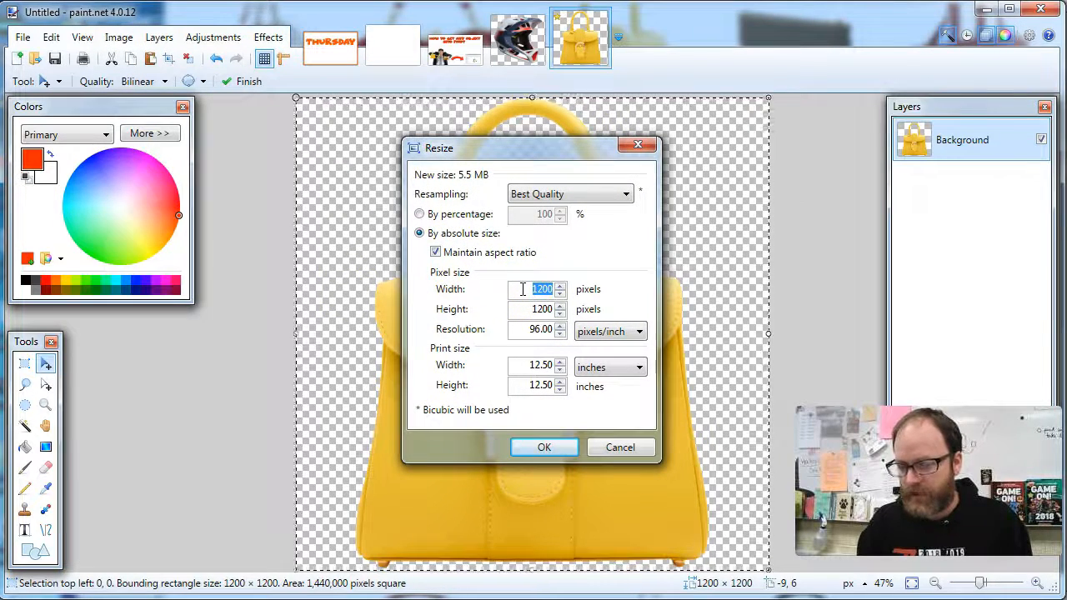
type("150")
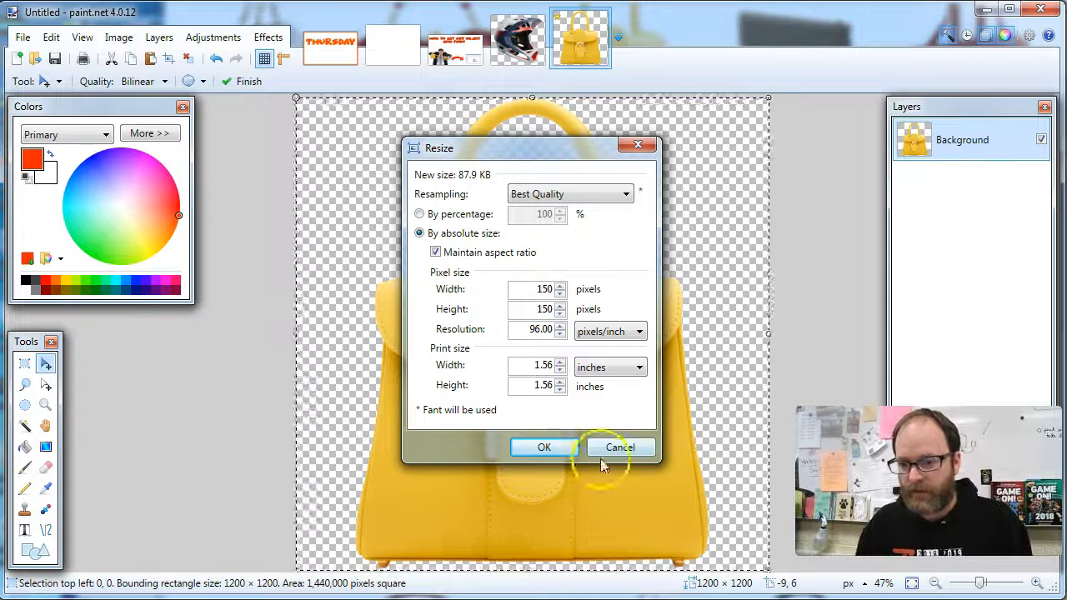
left_click(543, 448)
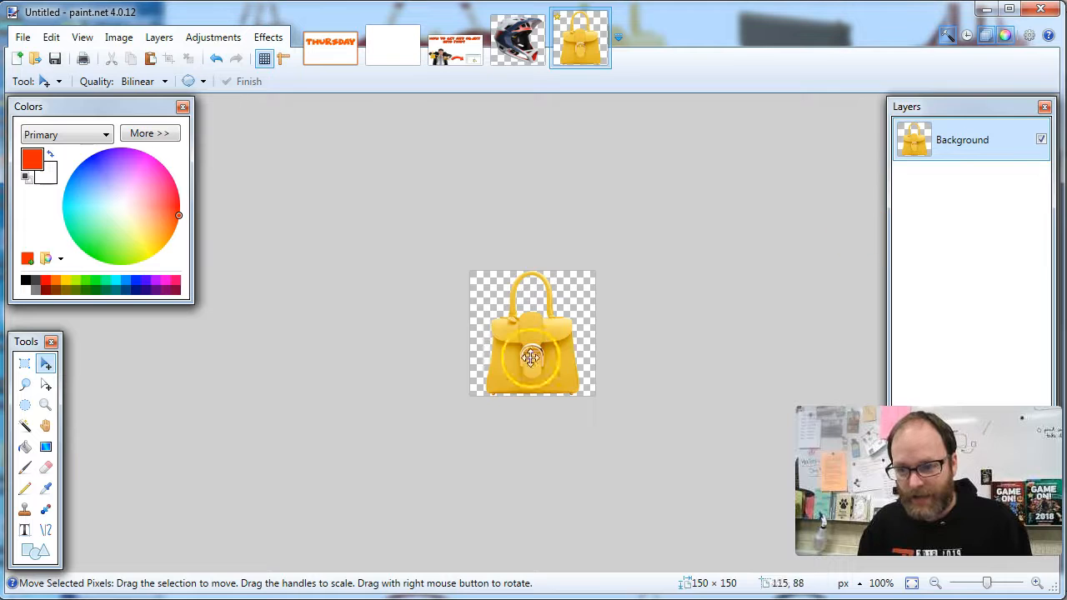
Save the image as a new PNG file named purse in the Period 3 > Pivot folder.
left_click(23, 38)
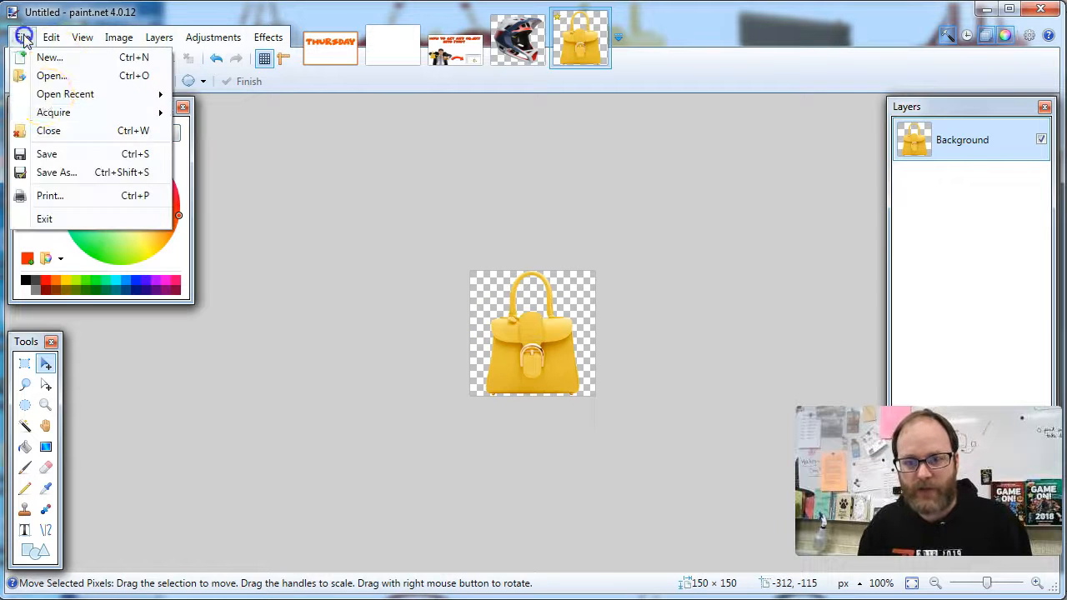
left_click(57, 173)
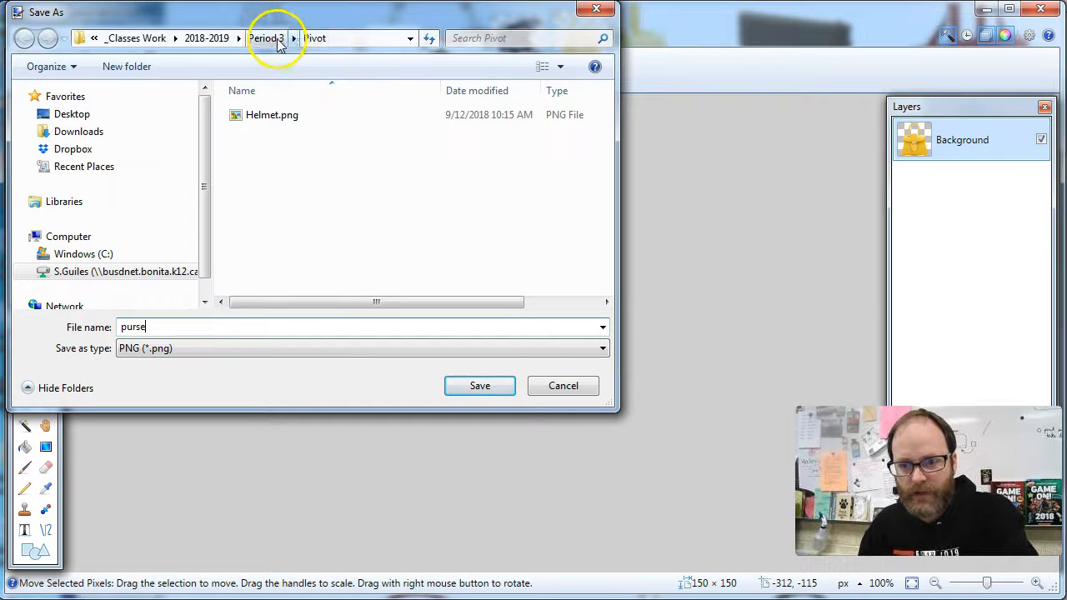
left_click(478, 385)
left_click(544, 332)
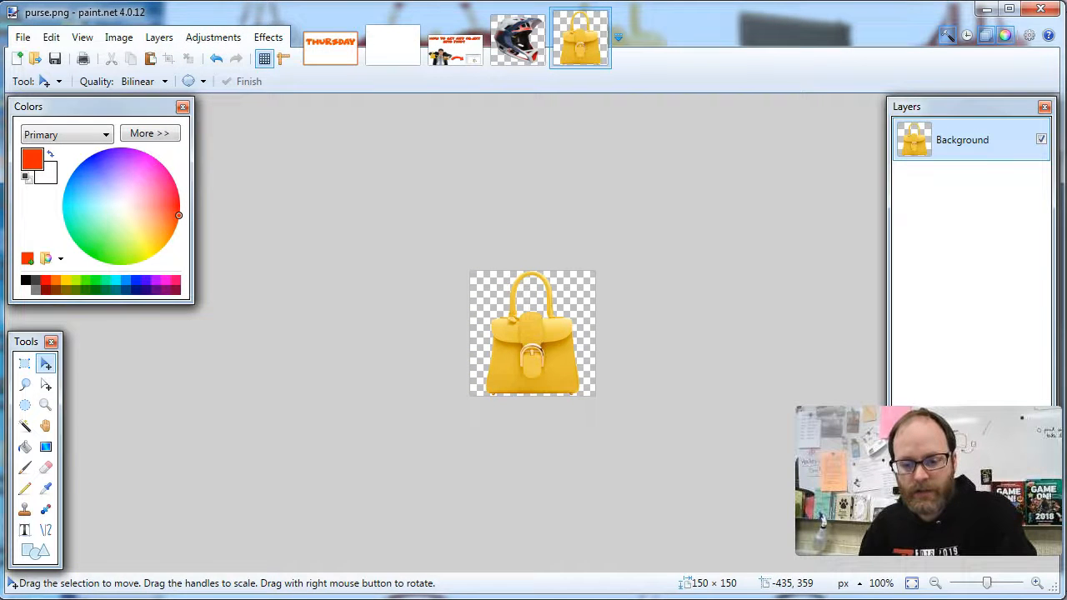
Switch to Pivot Animator and load purse.png from the Pivot folder as a sprite image.
key("alt+Tab")
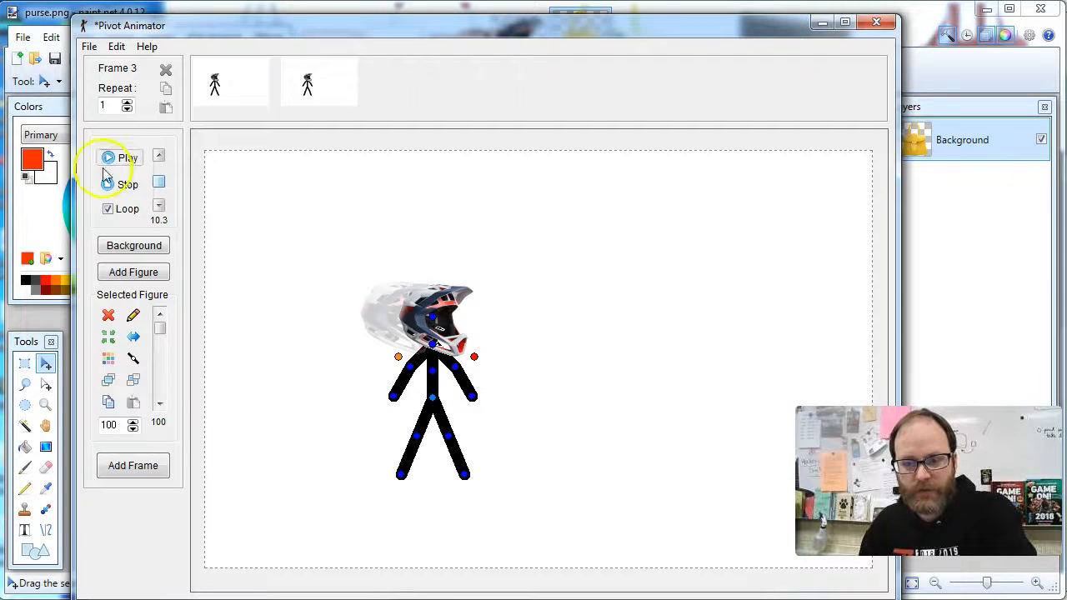
left_click(89, 46)
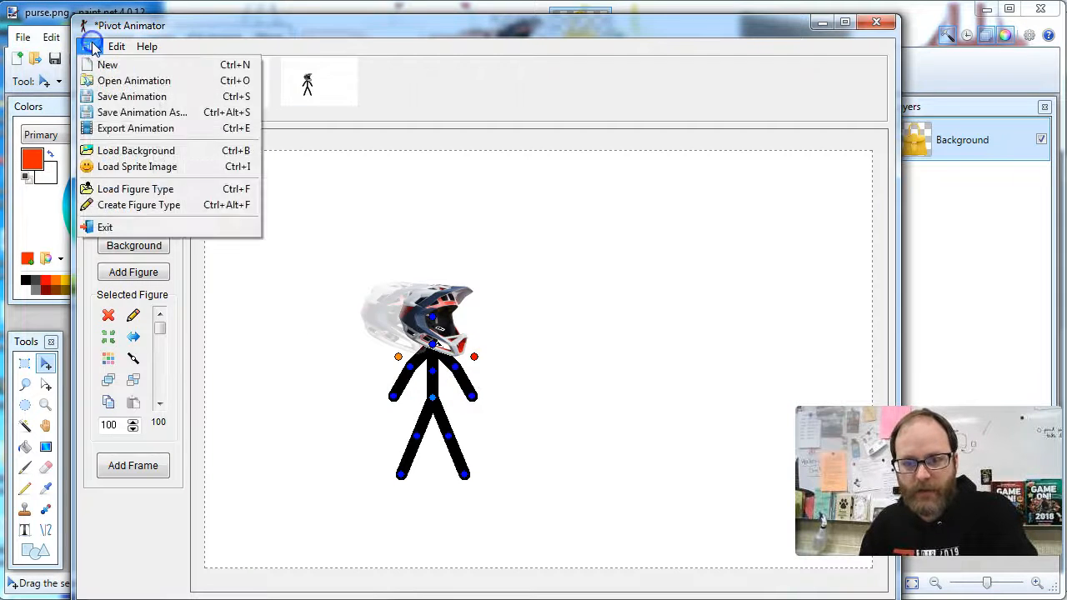
left_click(149, 168)
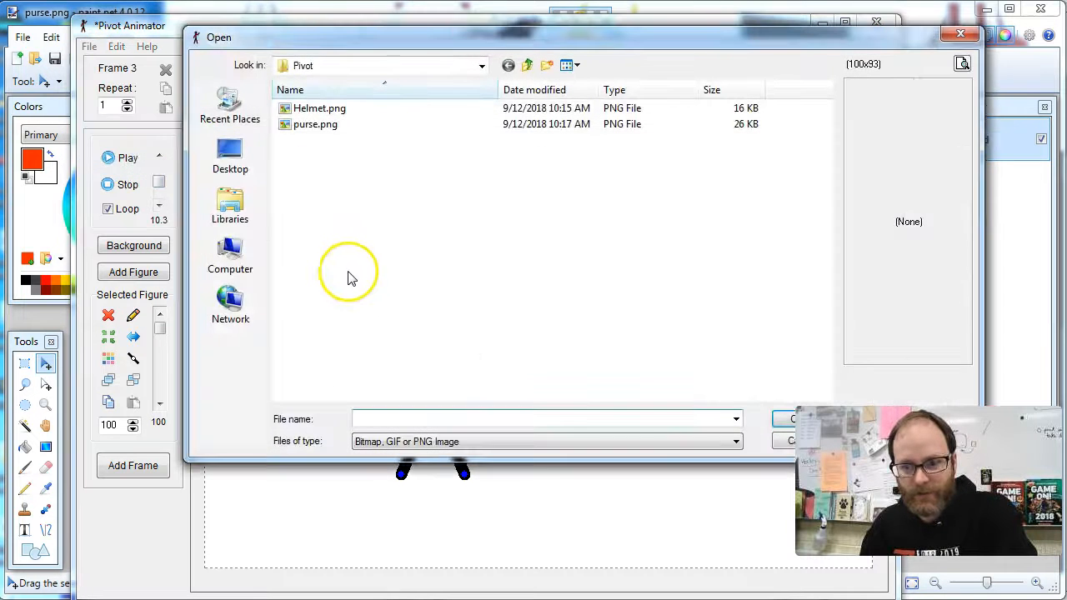
left_click(317, 129)
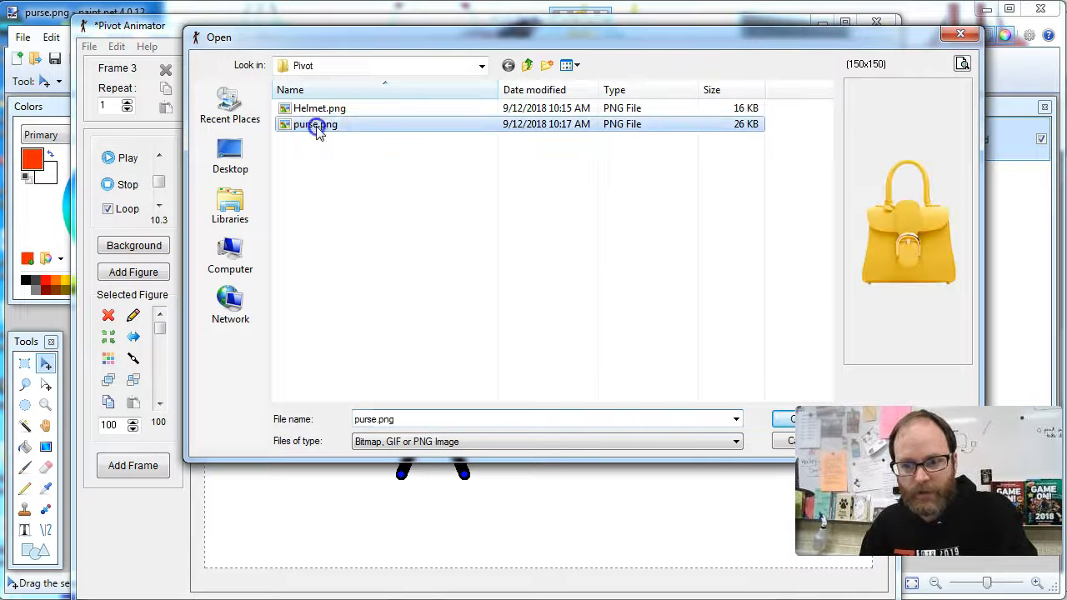
left_click(782, 420)
Scale the purse sprite to 54 and position its handle at the stick figure's hand on the right.
left_click_drag(538, 356, 491, 465)
left_click(539, 361)
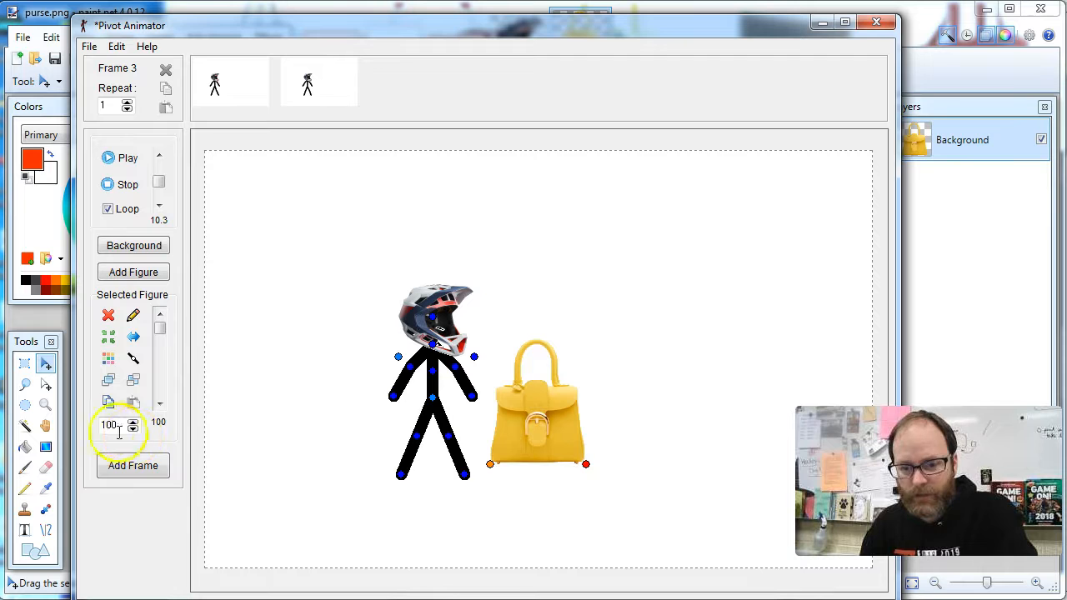
left_click_drag(133, 427, 135, 428)
left_click_drag(489, 459, 448, 456)
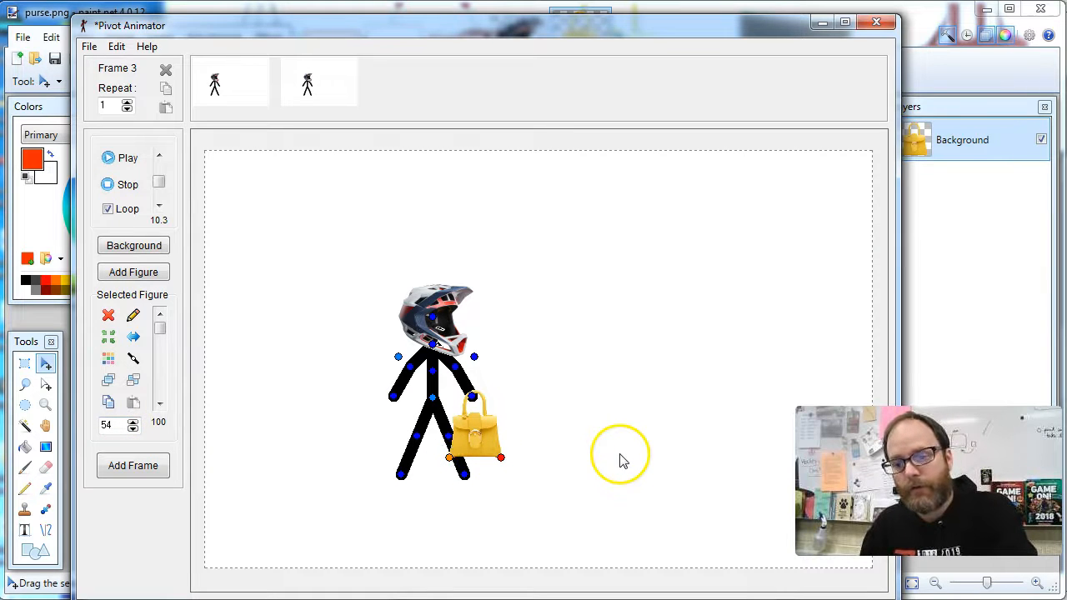